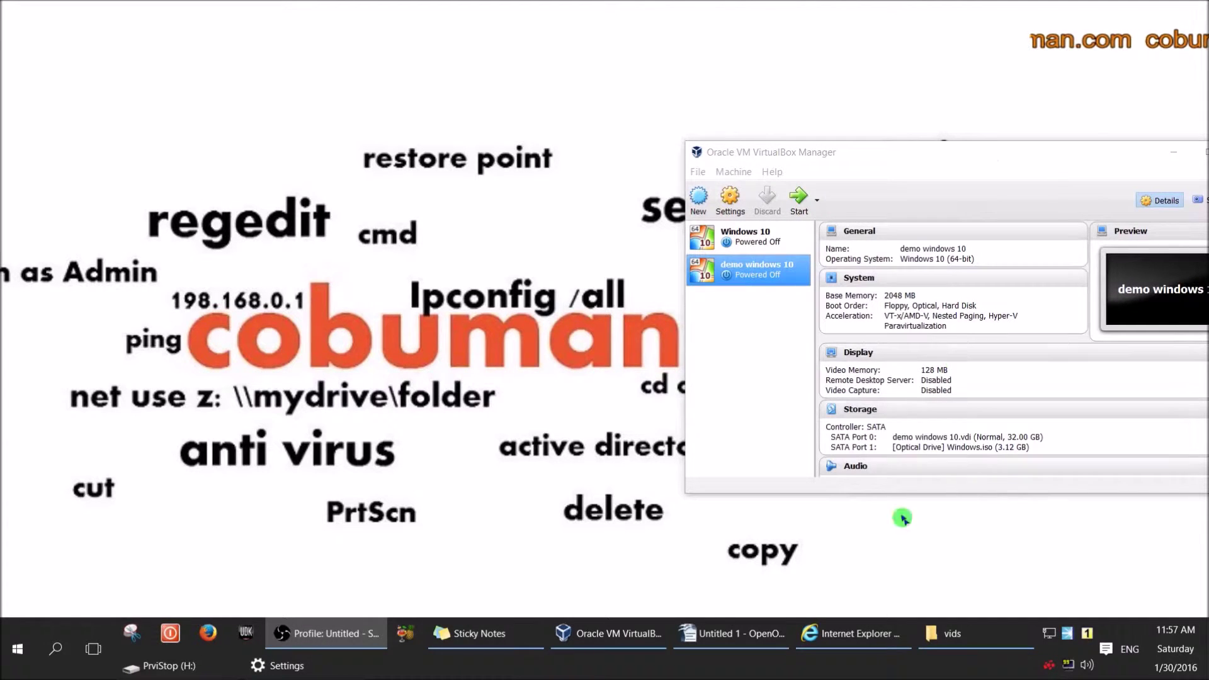
From google.com in Internet Explorer, search 'download windows 10' and open the 'Download Windows 10 - Microsoft' result.
left_click(855, 639)
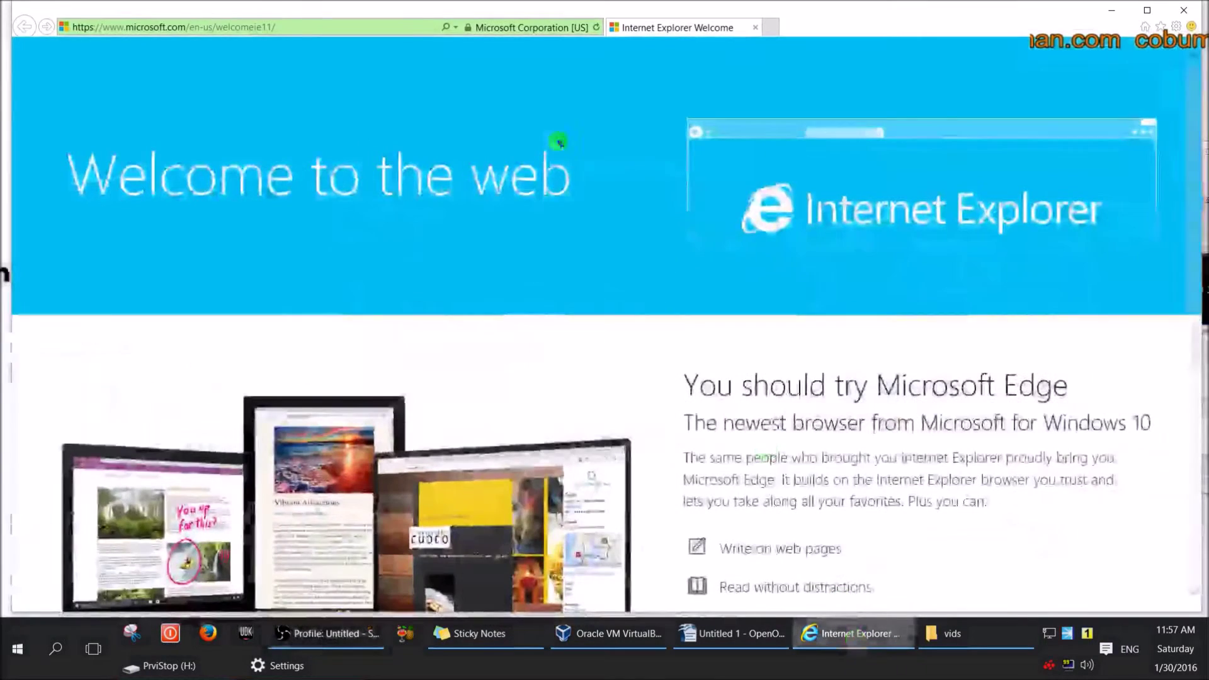
left_click(410, 32)
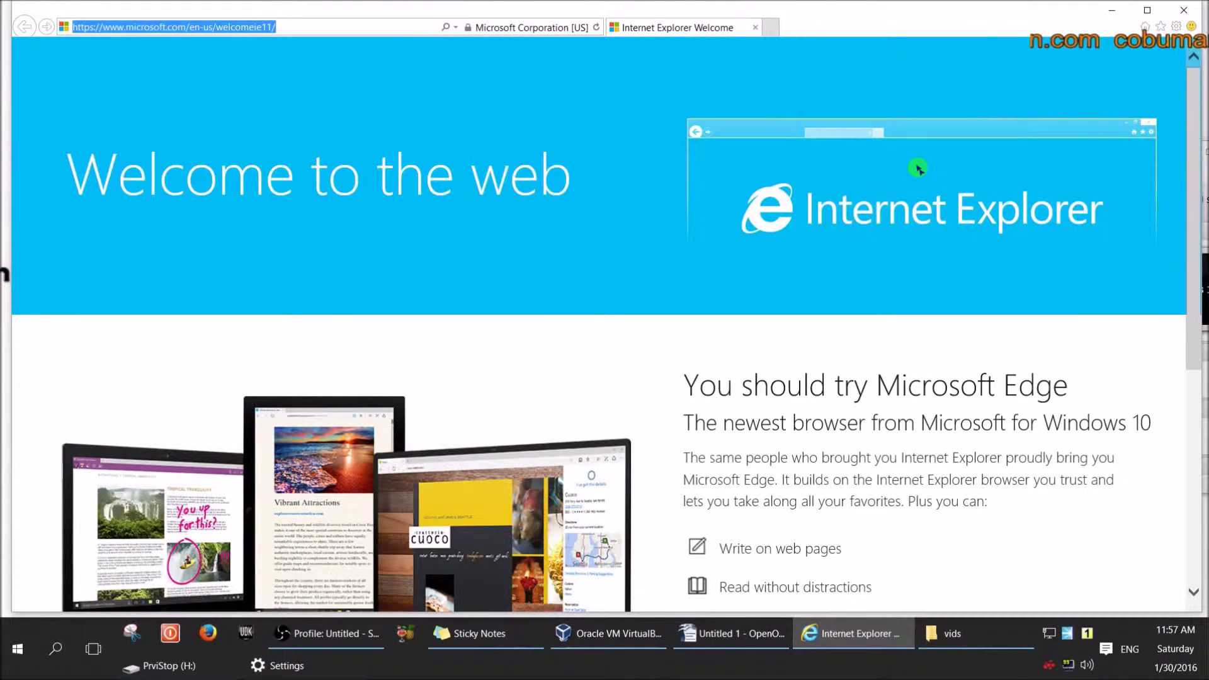
type("google.com/")
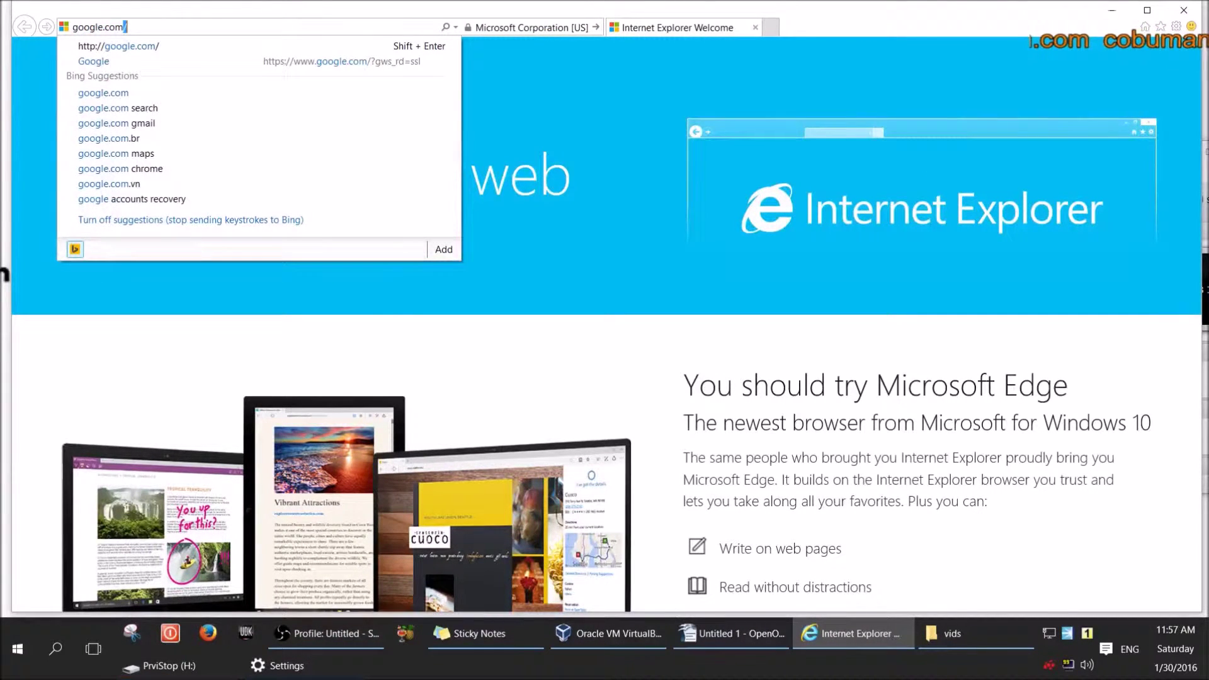
key("Return")
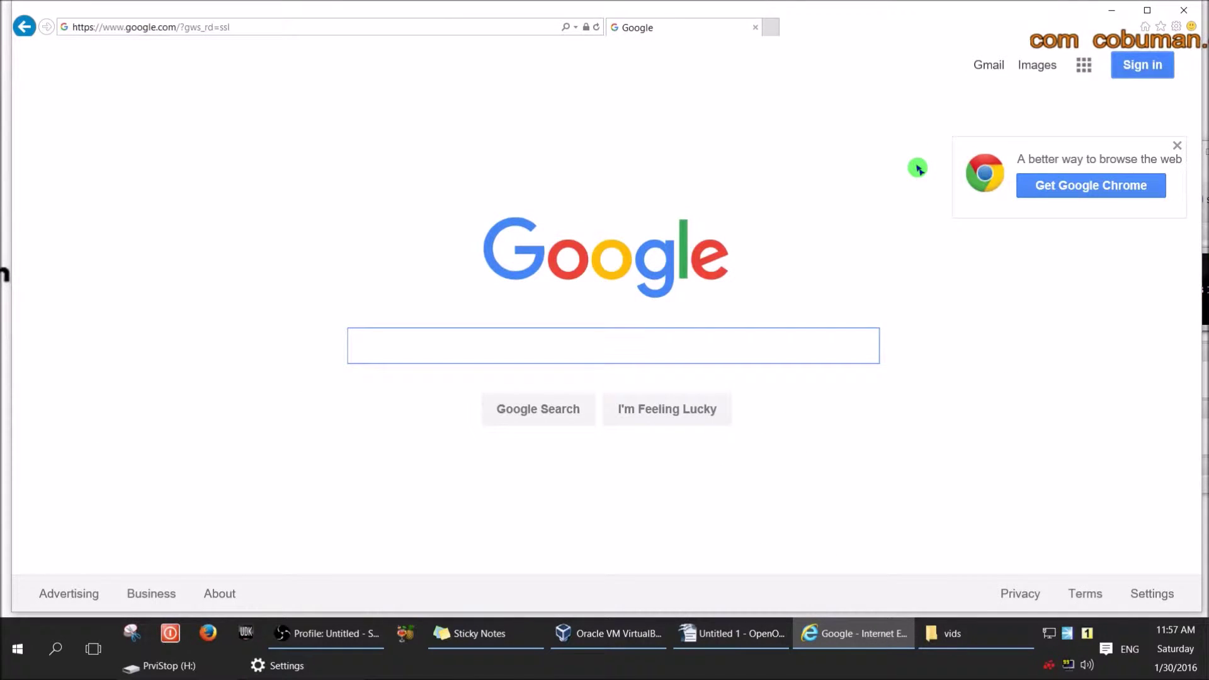
type("dow")
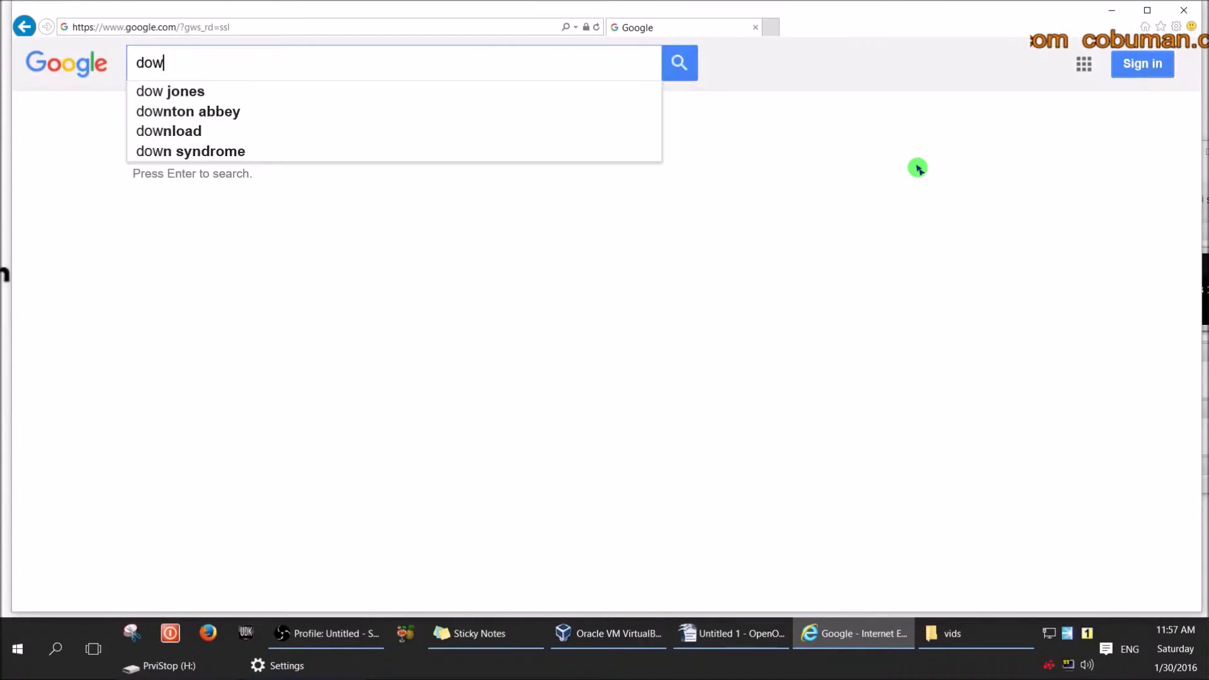
type("nload windows 10")
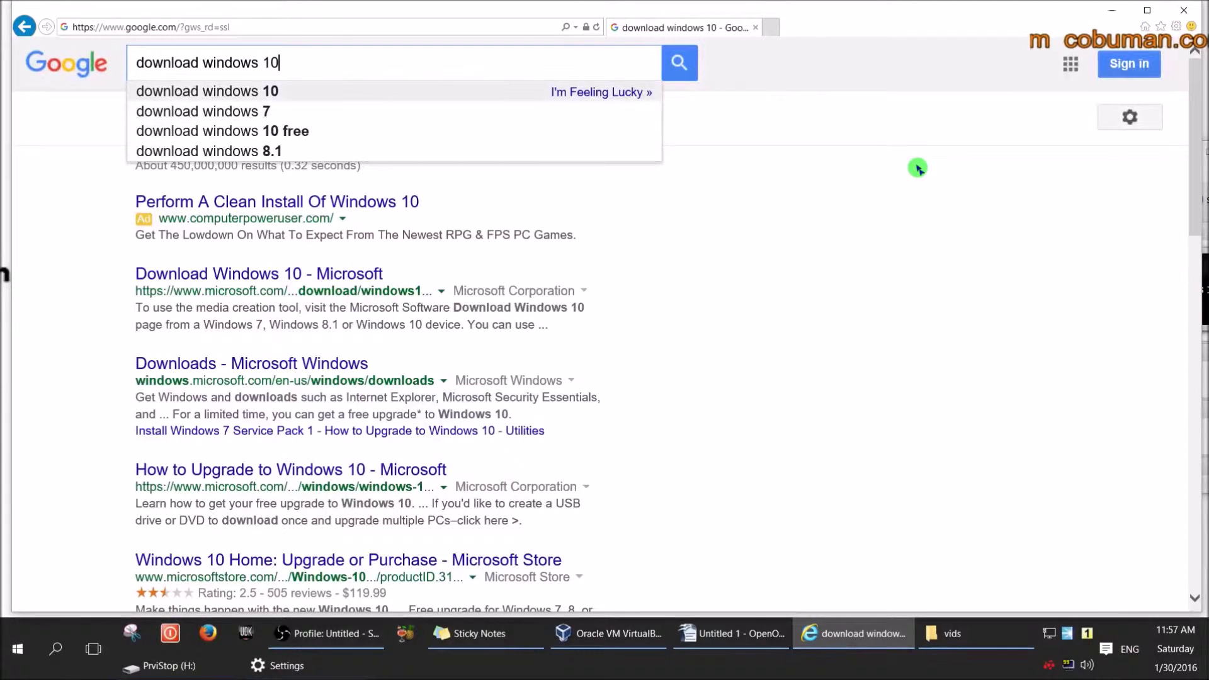
key("Return")
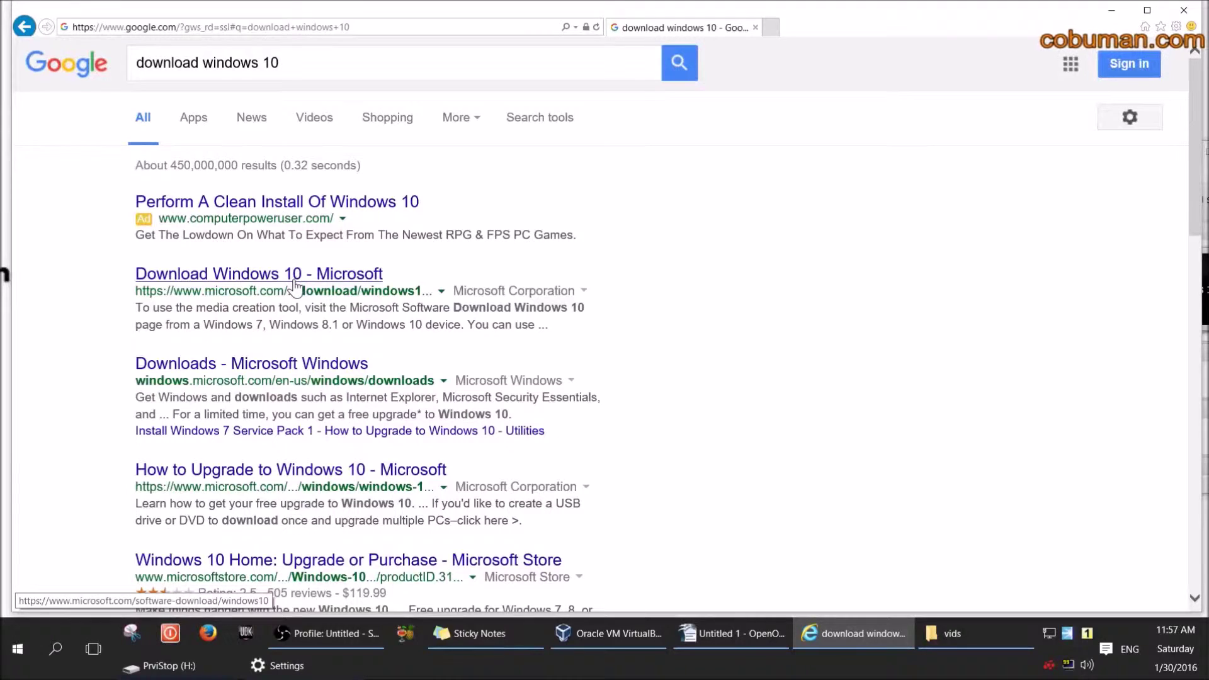
left_click(250, 277)
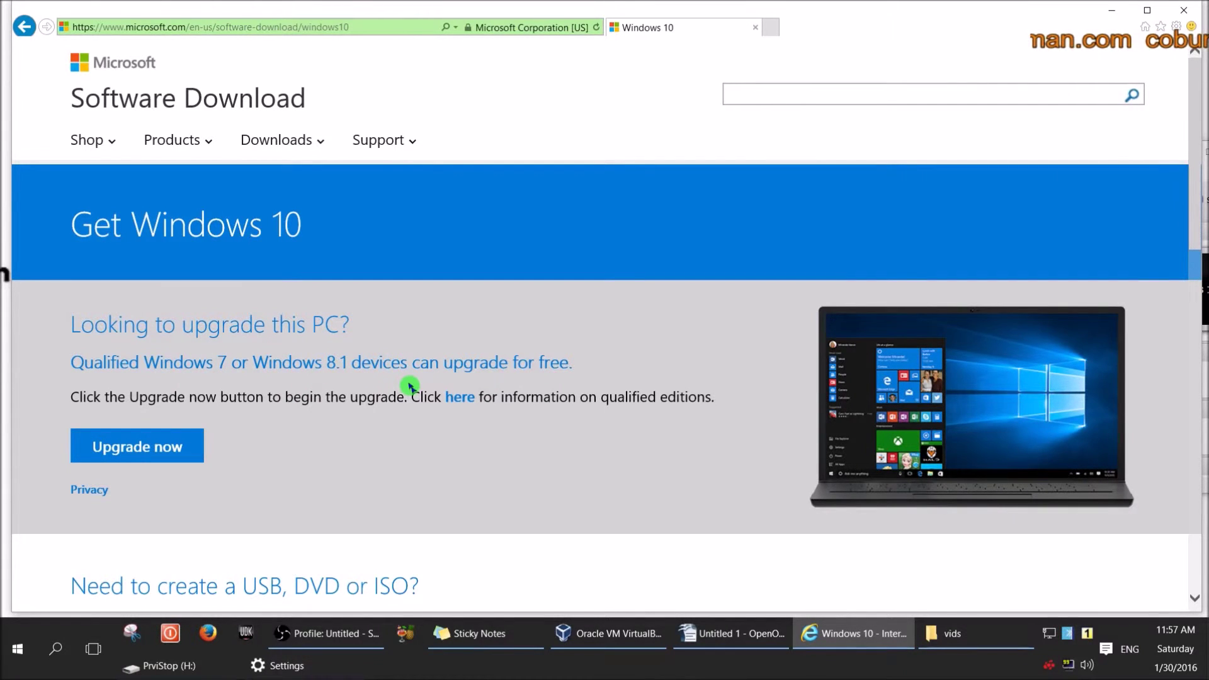
Scroll down the Get Windows 10 page to the 'Download tool now' button under 'Need to create a USB, DVD or ISO?'.
scroll(409, 385, "down", 1)
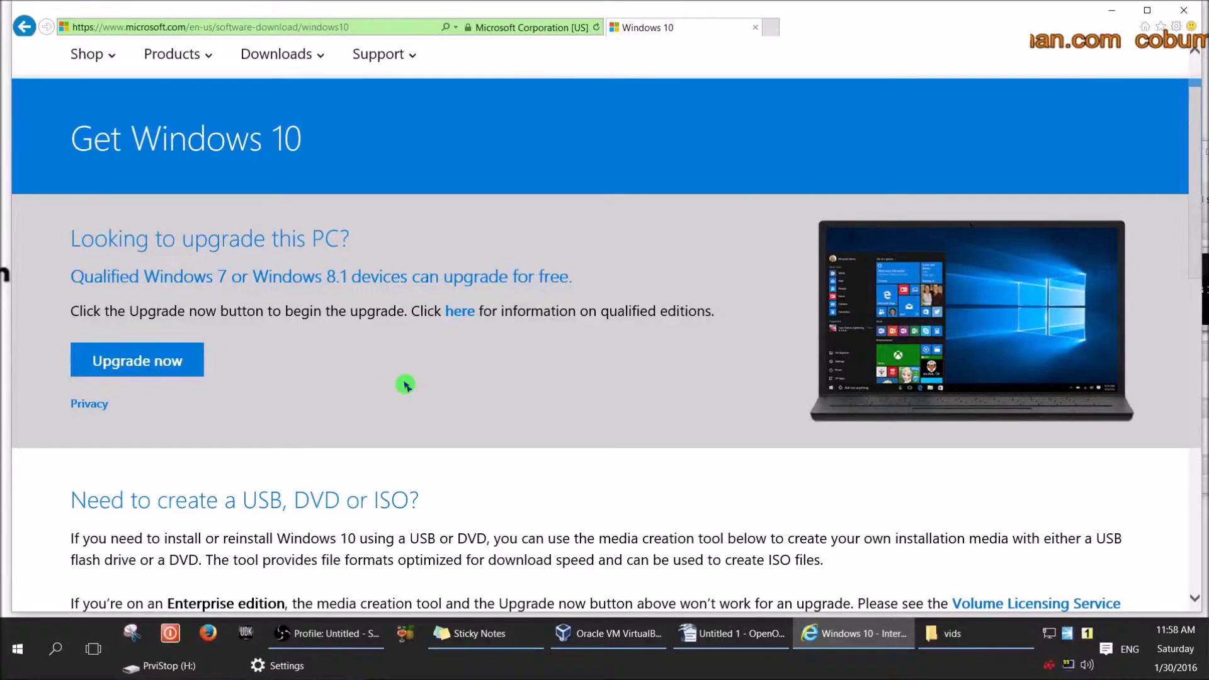
scroll(405, 384, "down", 1)
scroll(405, 384, "down", 1)
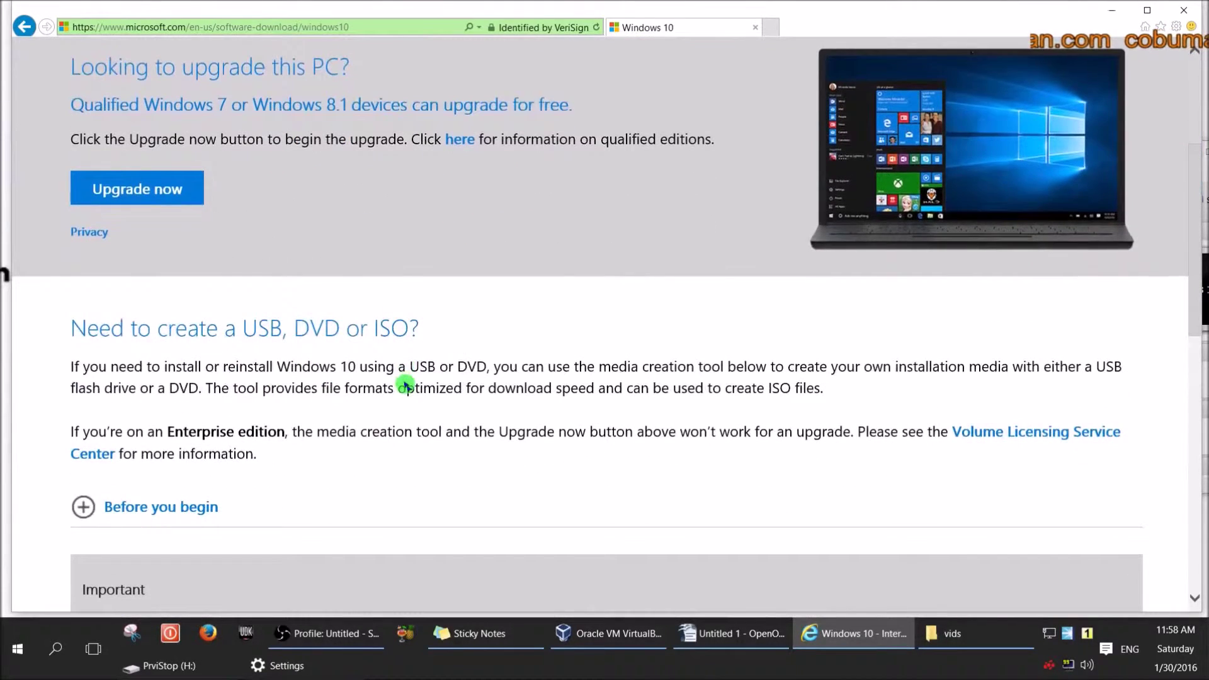
scroll(405, 385, "down", 2)
scroll(413, 375, "down", 1)
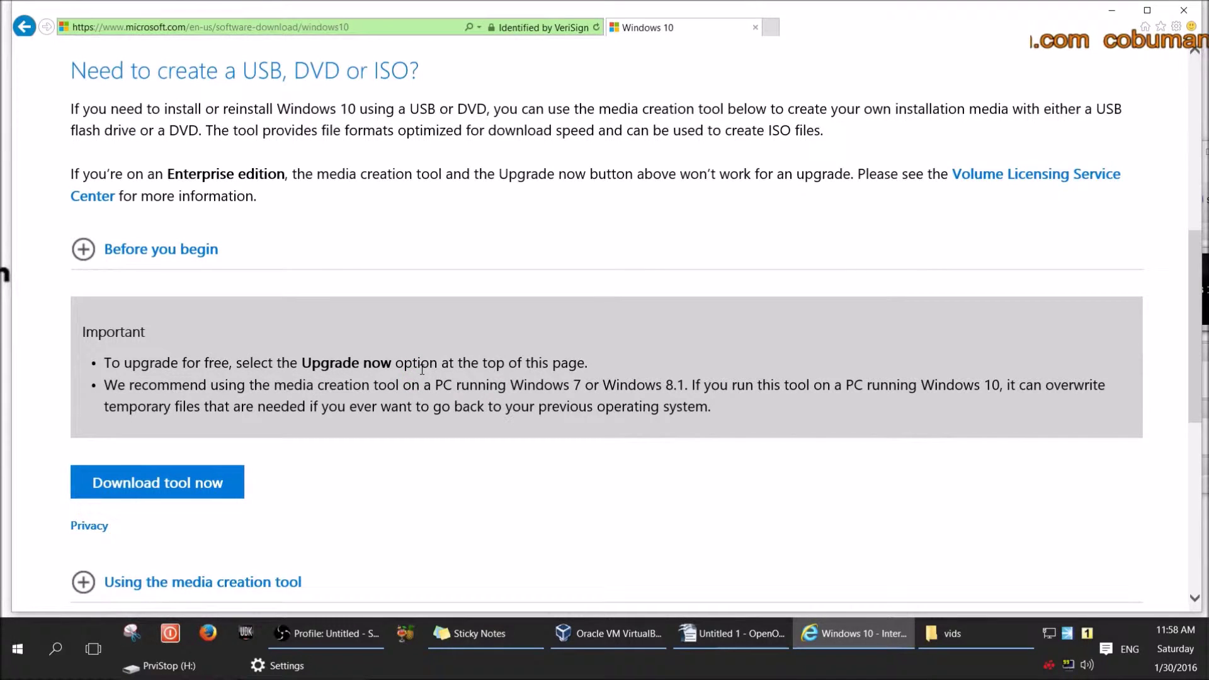
scroll(409, 357, "down", 1)
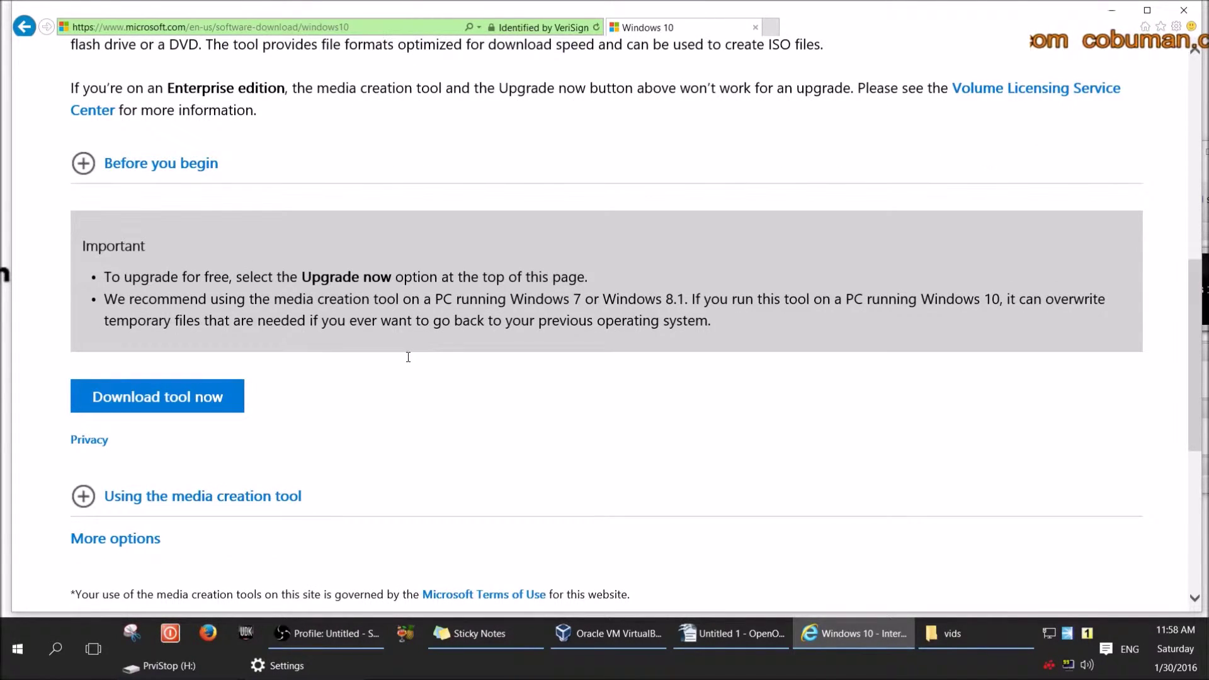
left_click(407, 358)
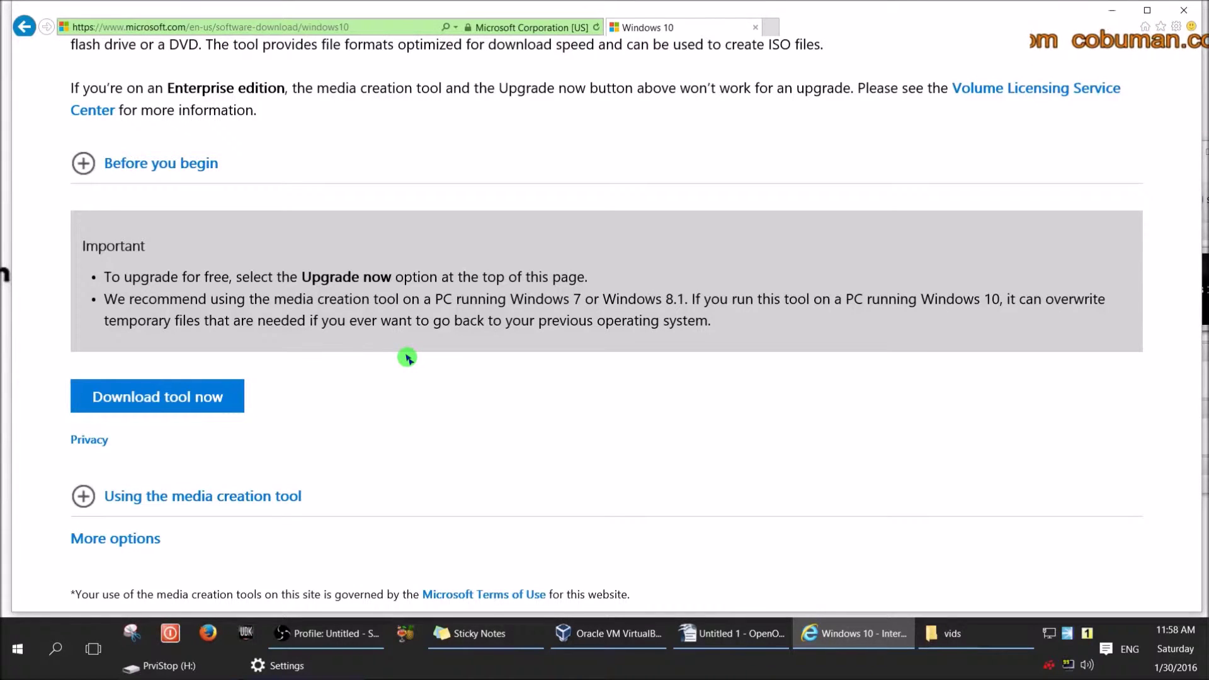
scroll(407, 358, "down", 1)
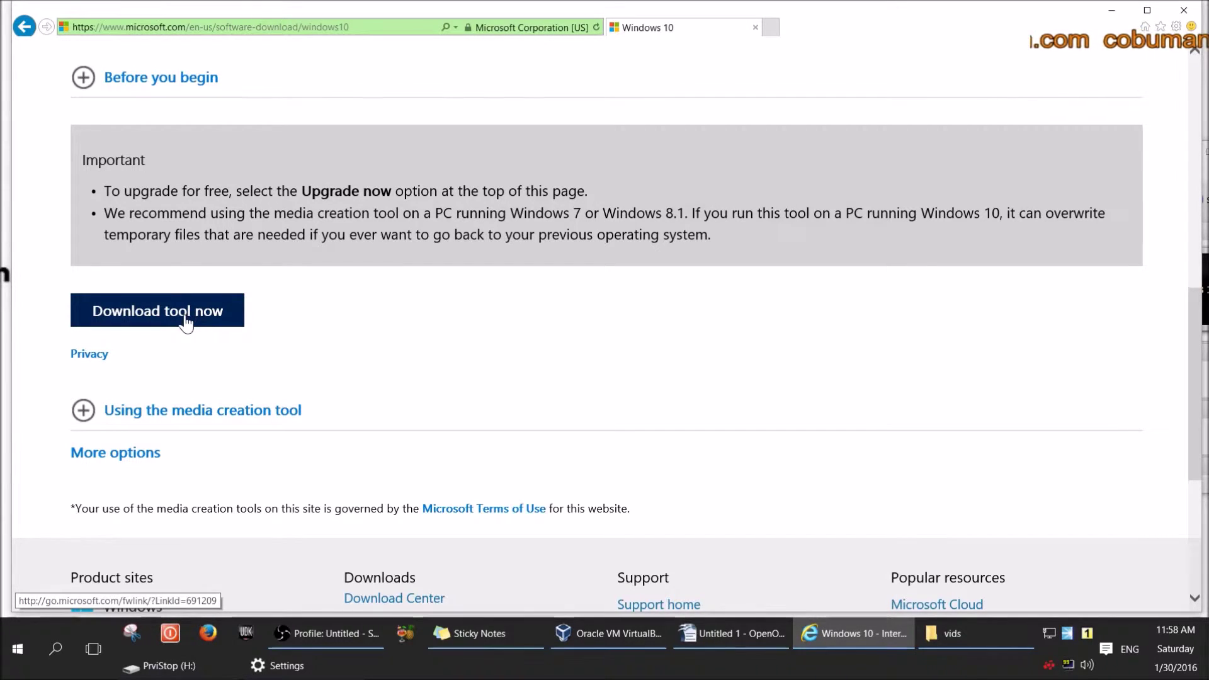
Start the MediaCreationTool.exe download, cancel the download prompt, and close Internet Explorer.
left_click(194, 322)
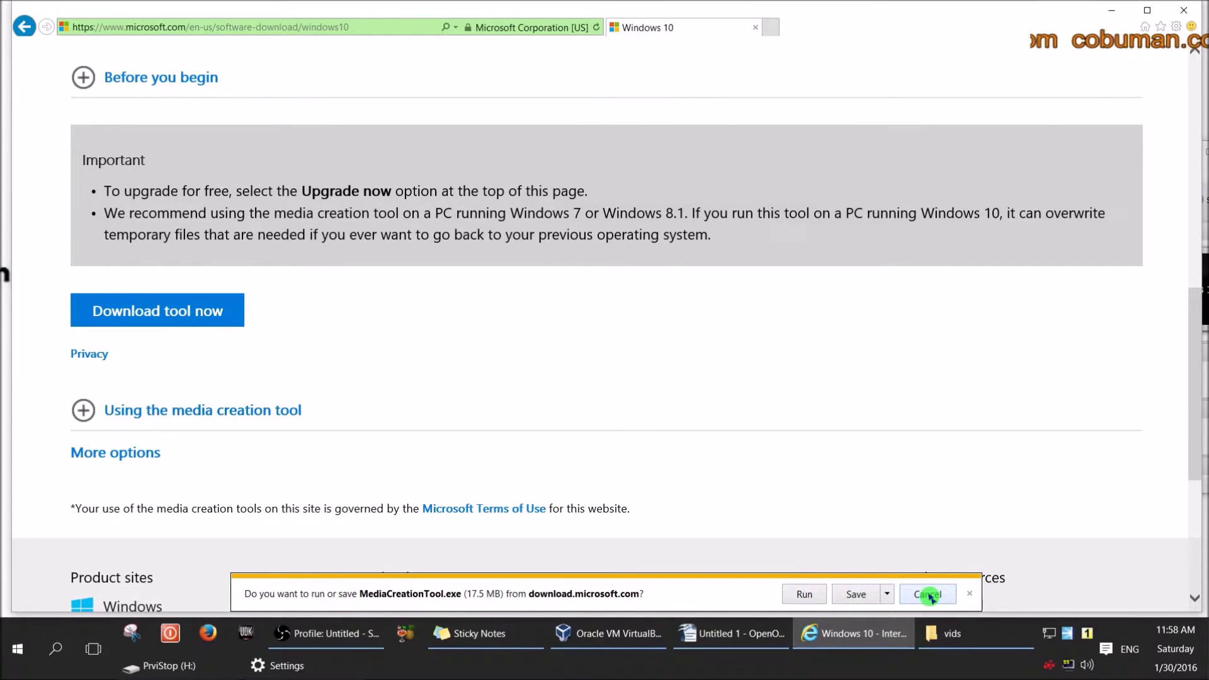
left_click(929, 595)
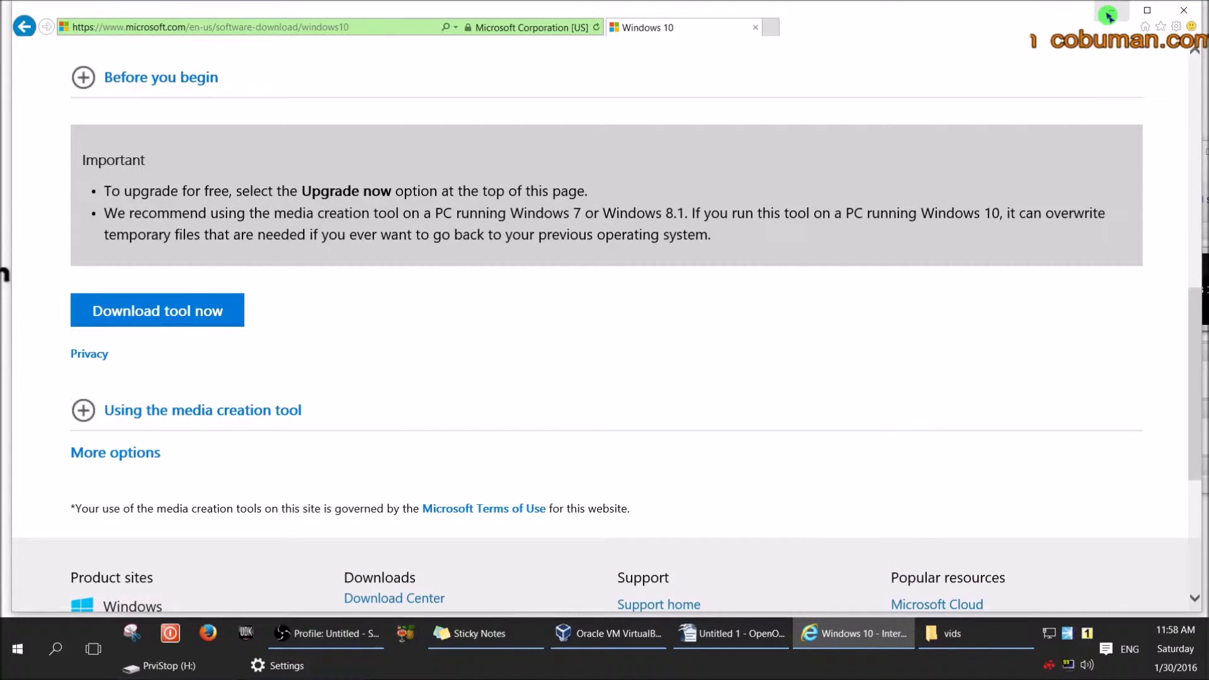
left_click(1186, 12)
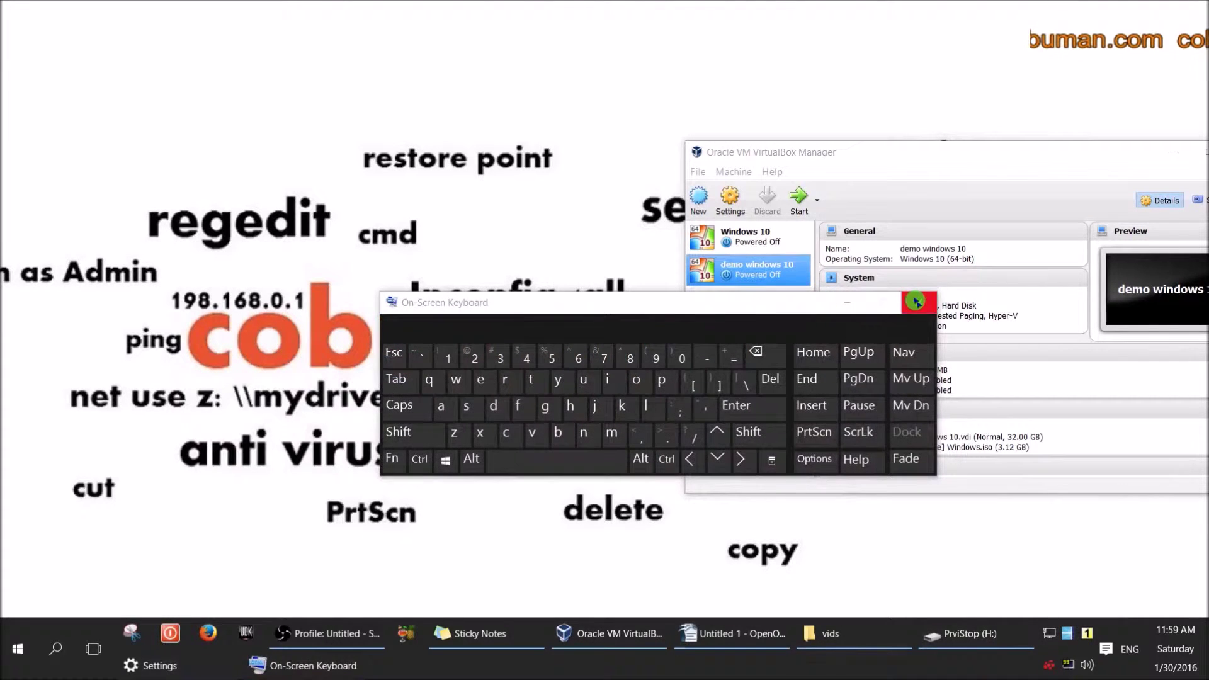
Close the On-Screen Keyboard, accept the Windows 10 licence, and pick 'Create installation media for another PC'.
left_click(916, 303)
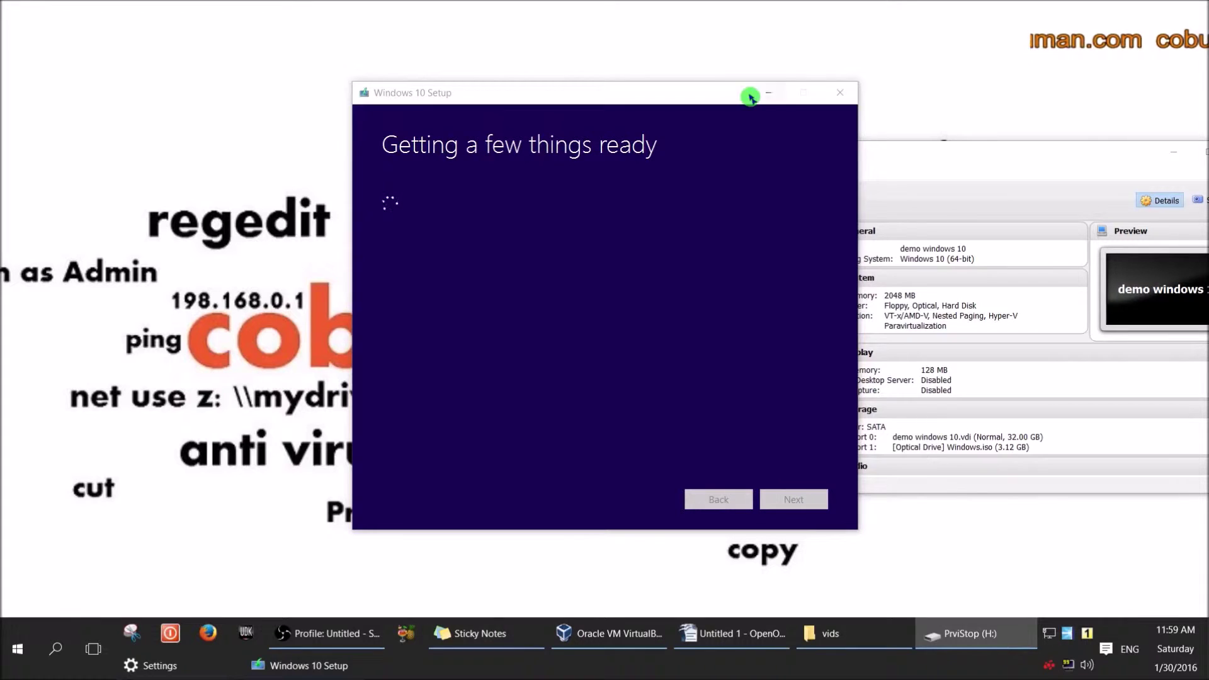
left_click_drag(636, 94, 570, 76)
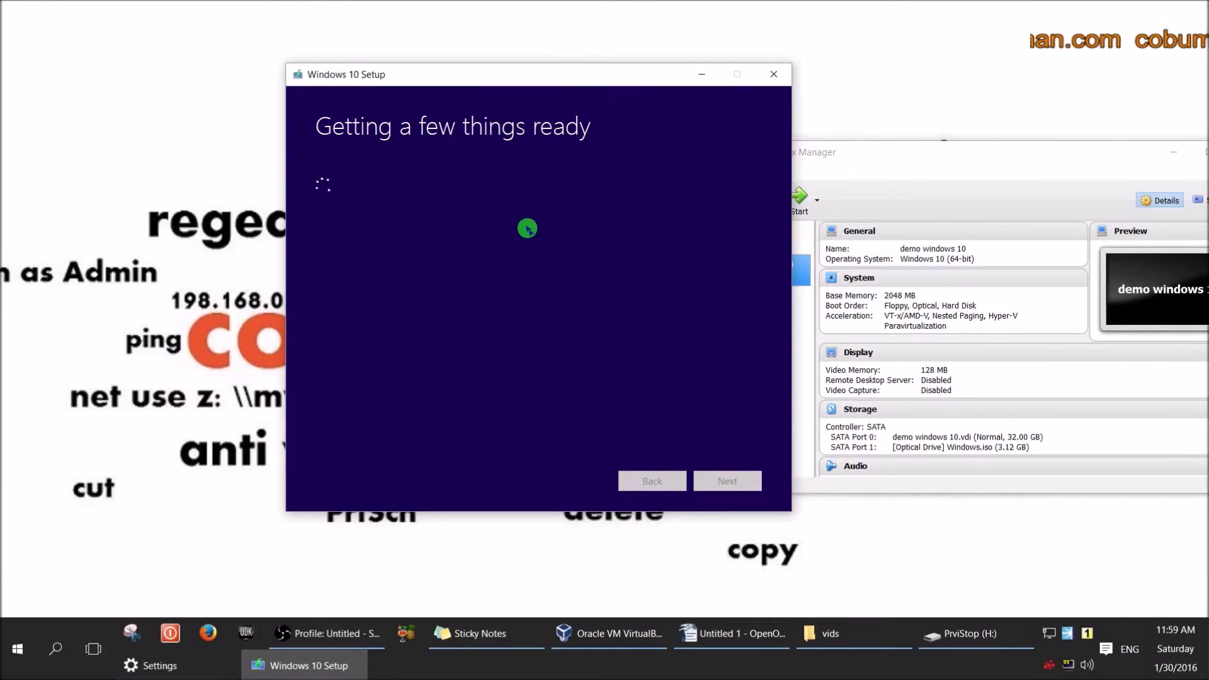
left_click_drag(755, 197, 755, 433)
left_click(723, 482)
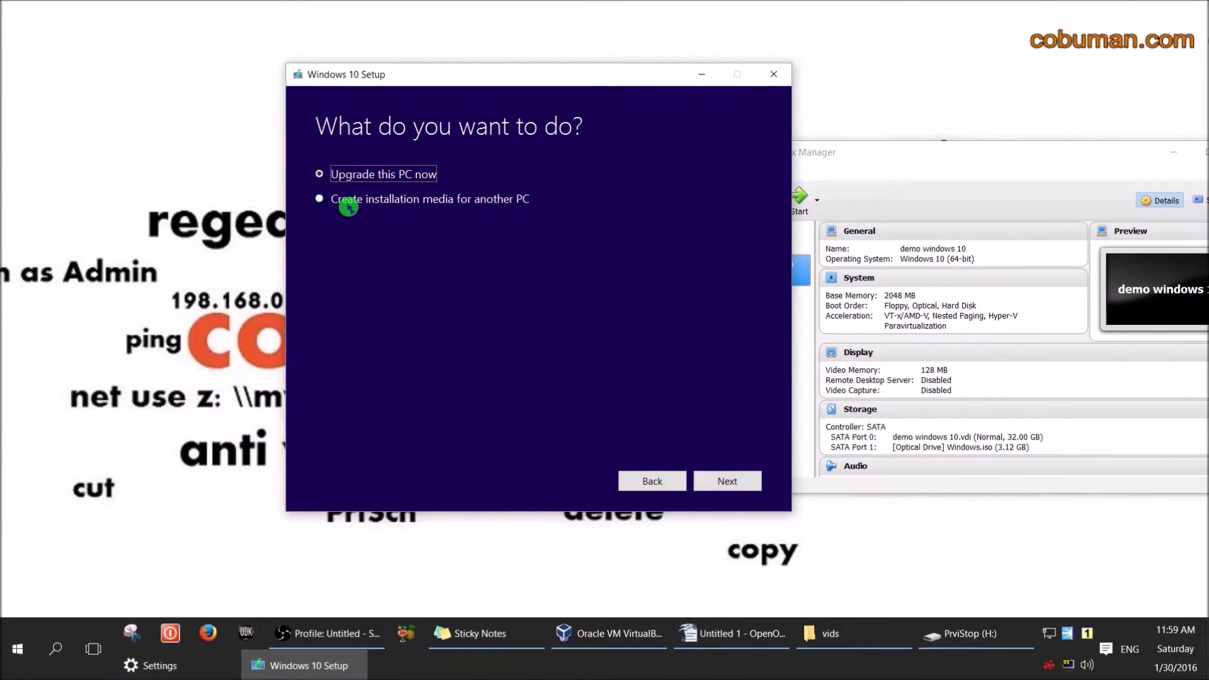
left_click(321, 199)
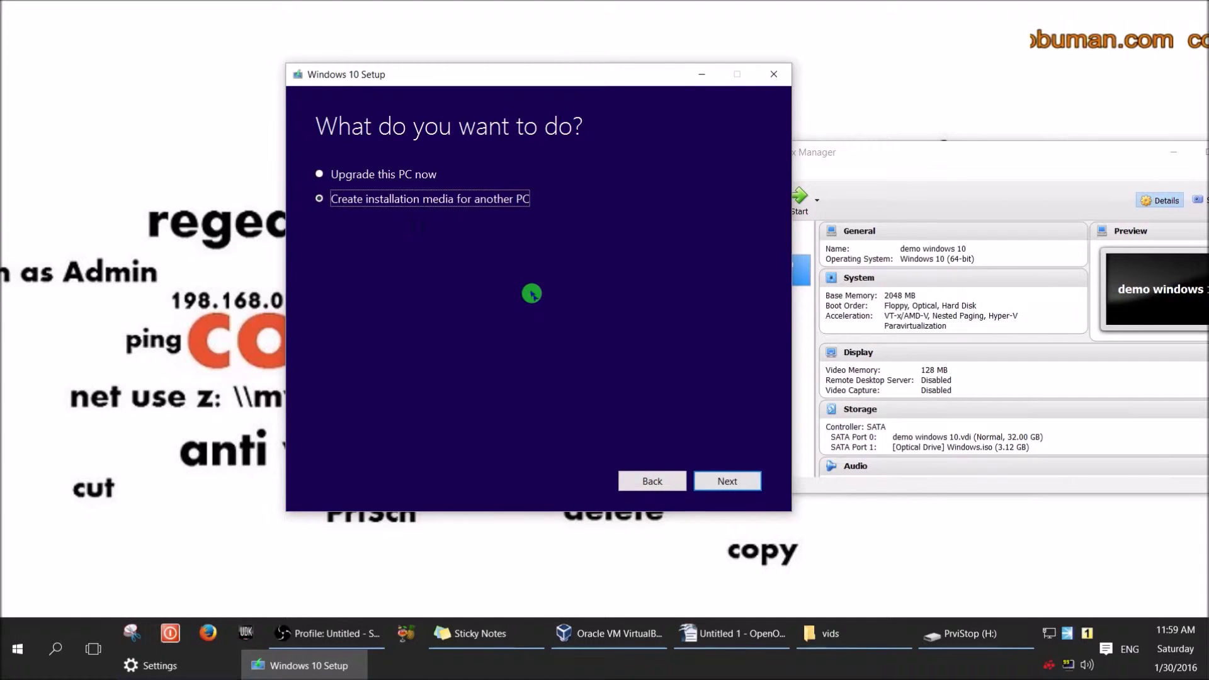
Keep the recommended language, edition and architecture, and choose USB flash drive as the media.
left_click(728, 481)
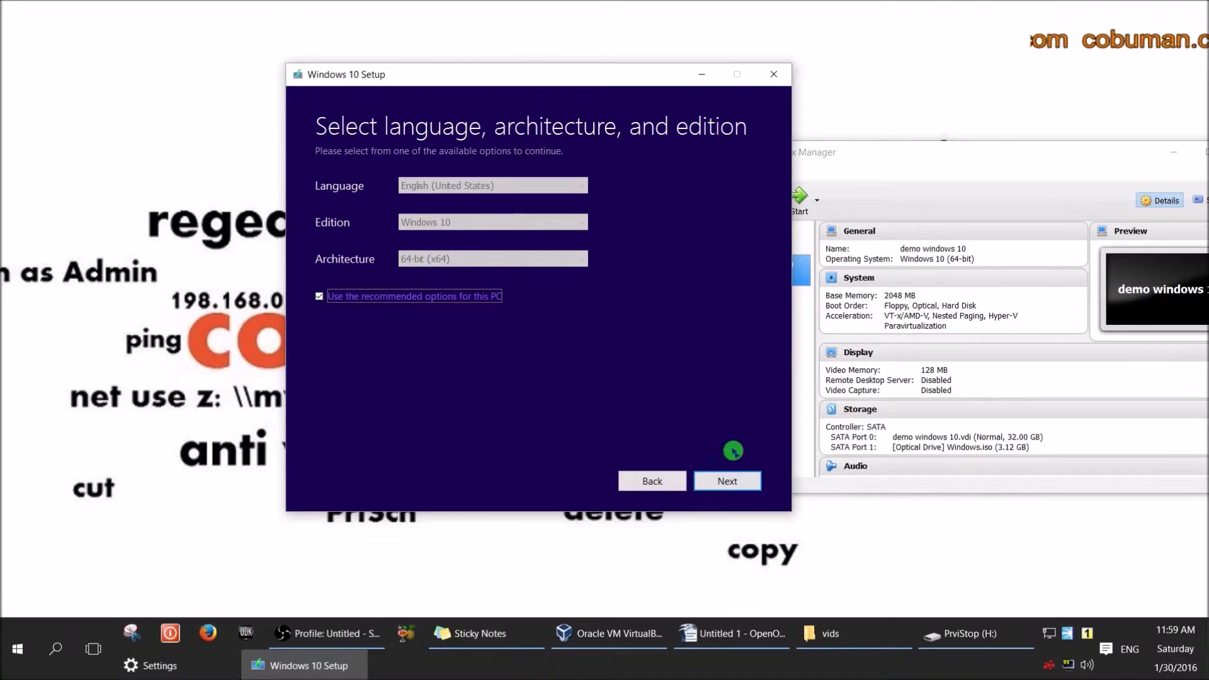
left_click(731, 483)
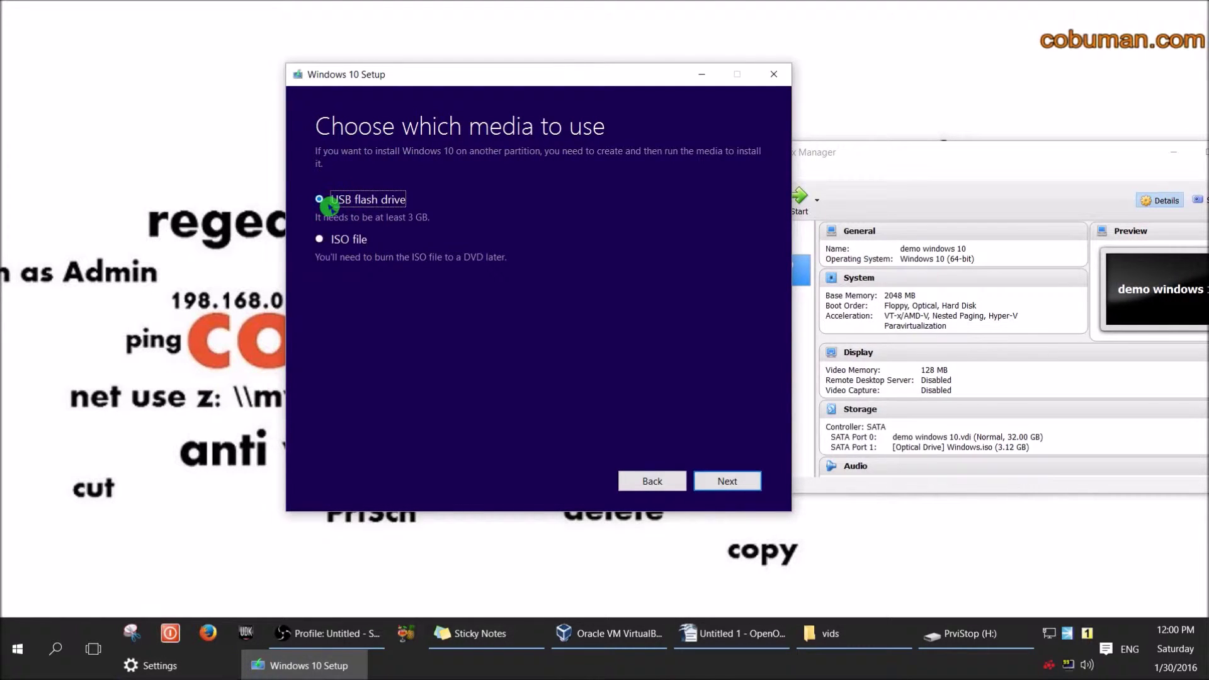
left_click(324, 242)
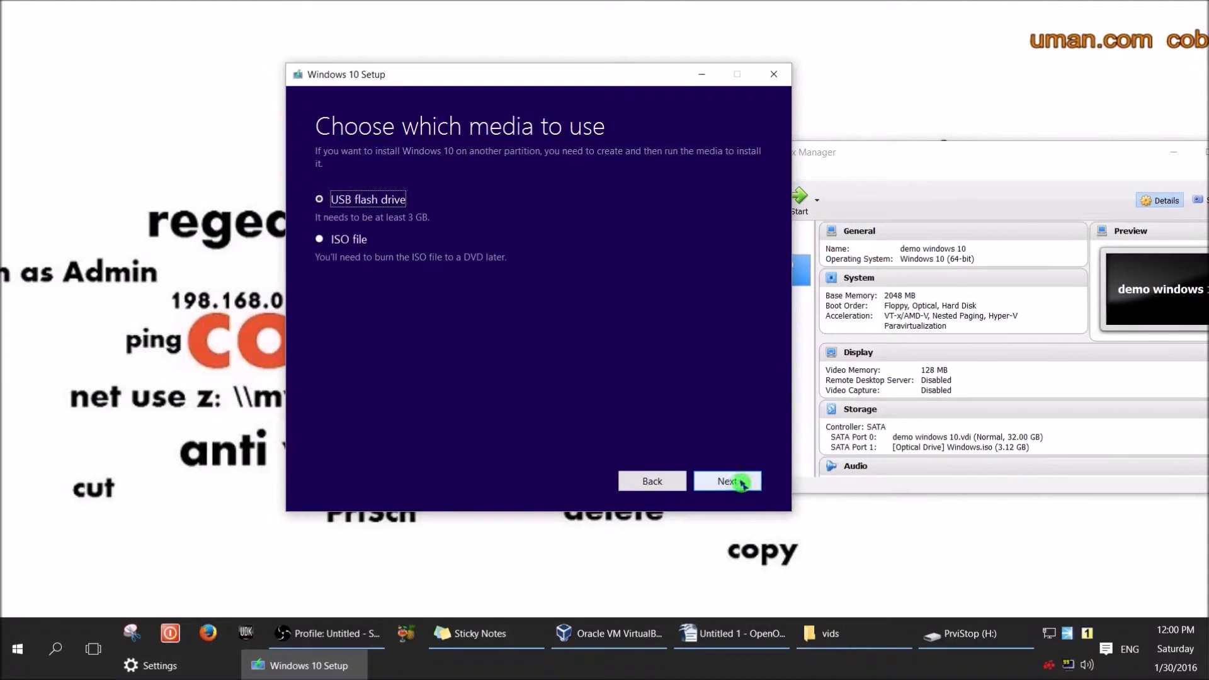
left_click(734, 482)
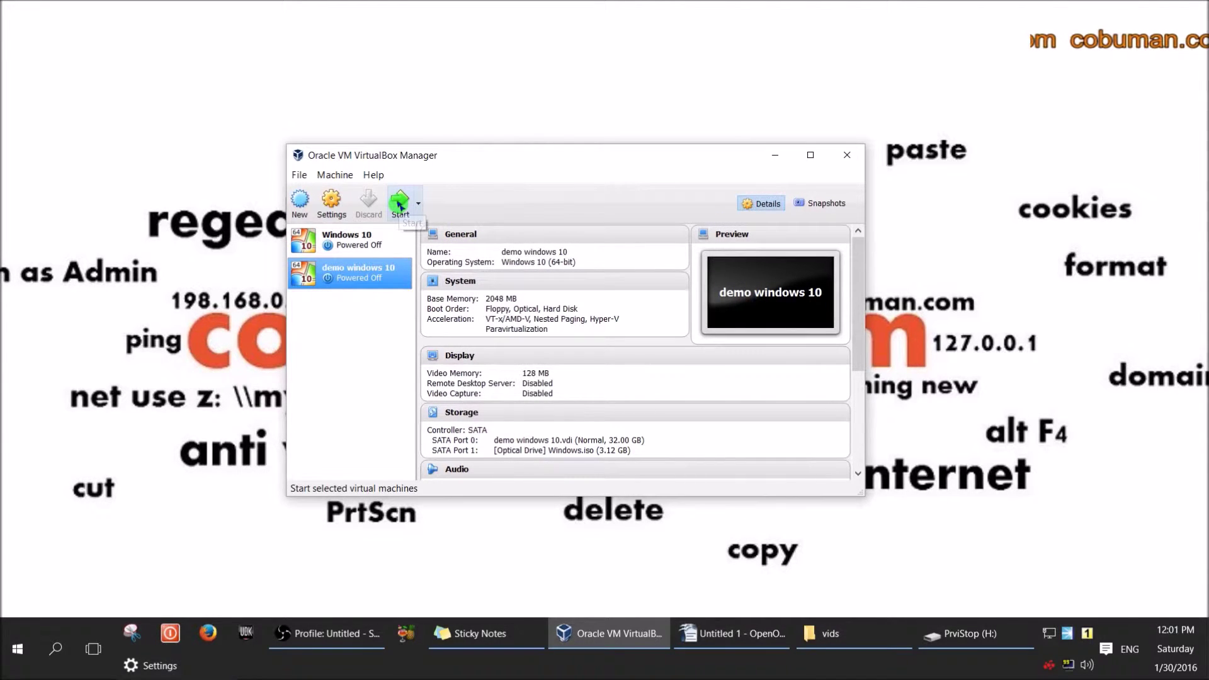
left_click(399, 204)
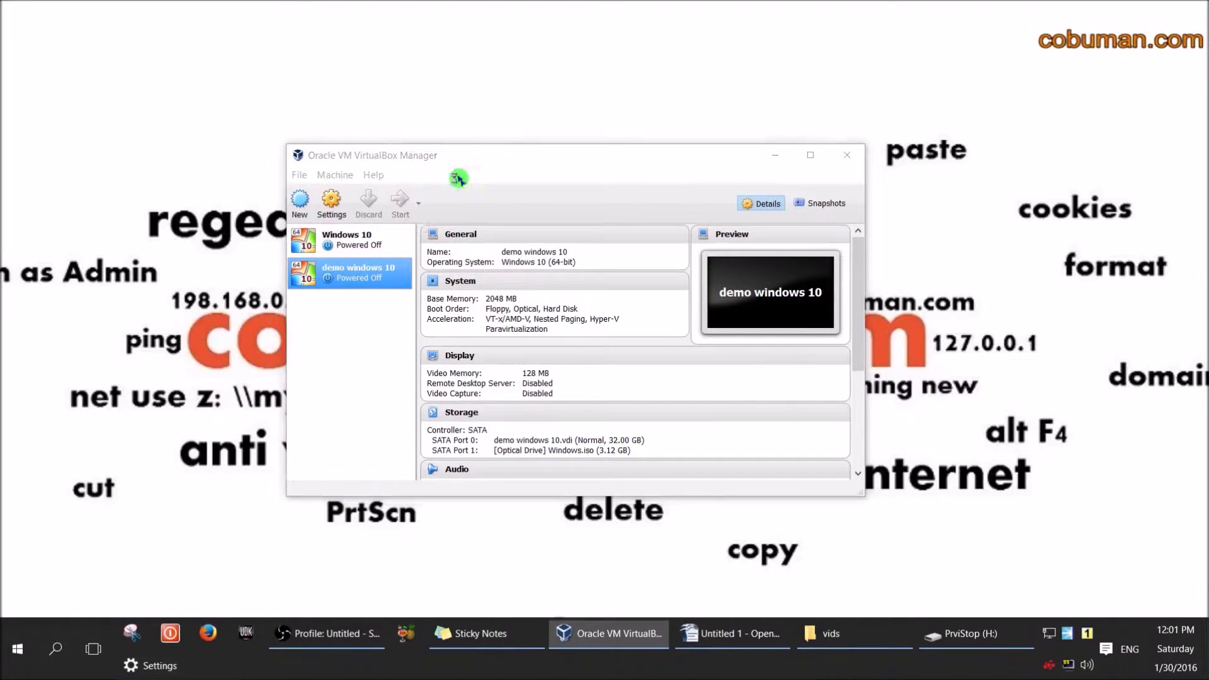
left_click_drag(580, 88, 383, 78)
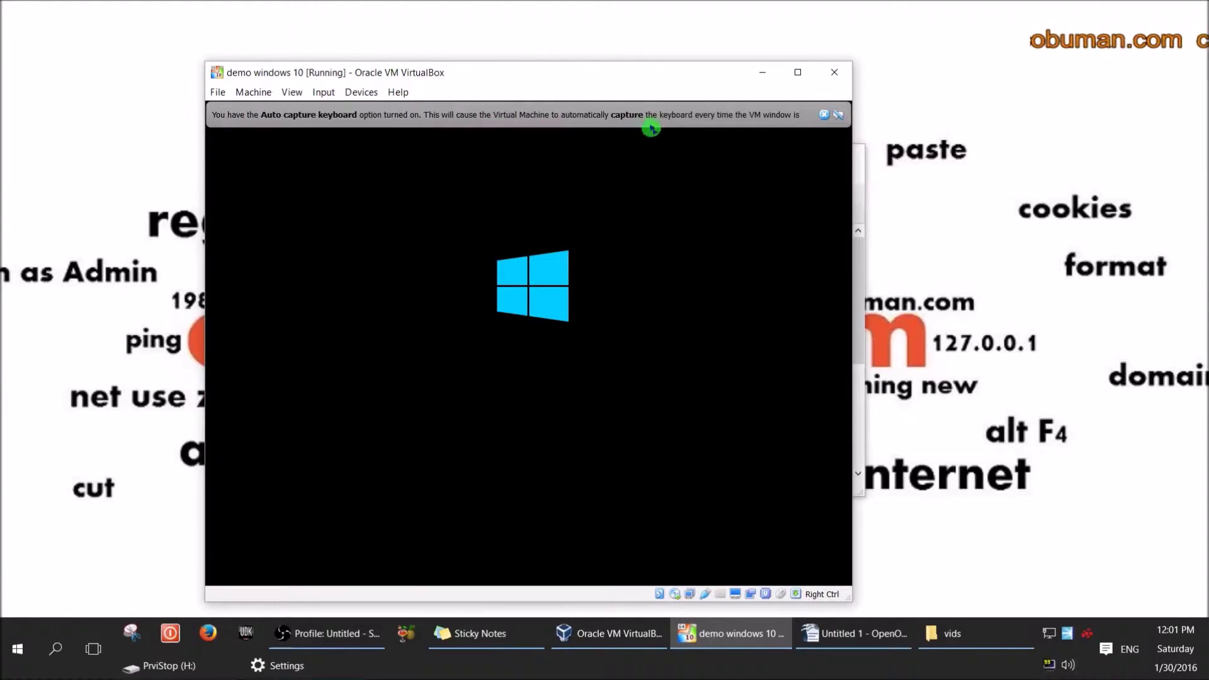
left_click(838, 75)
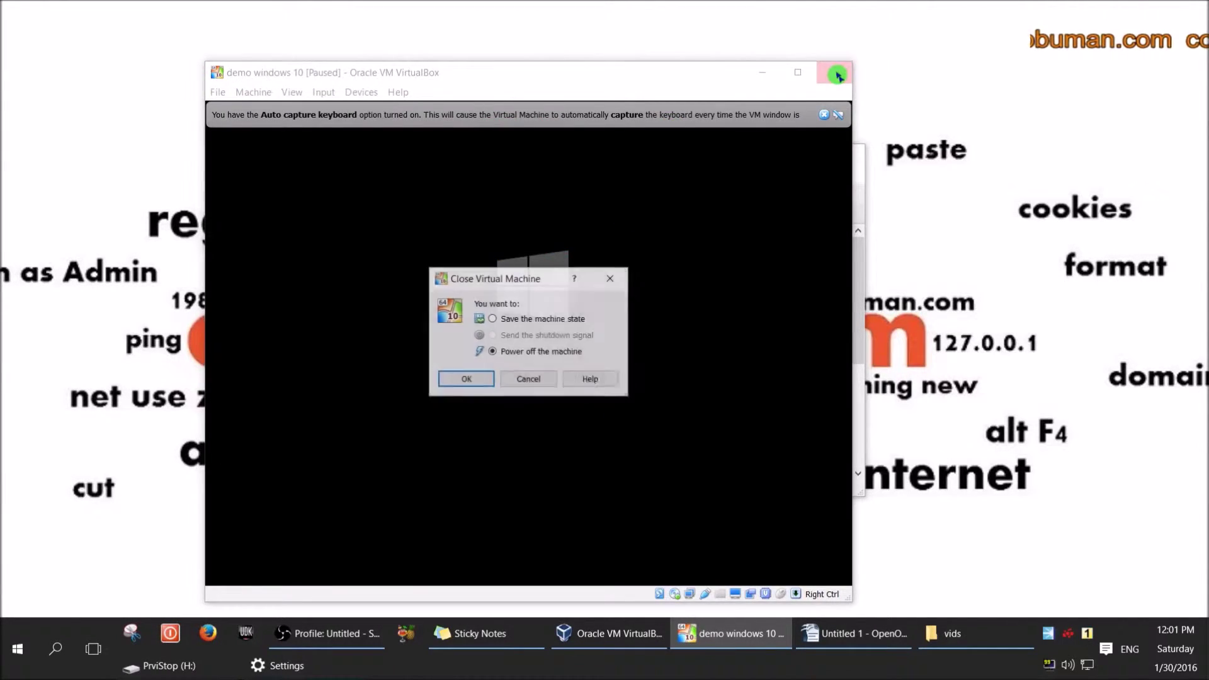
left_click(475, 381)
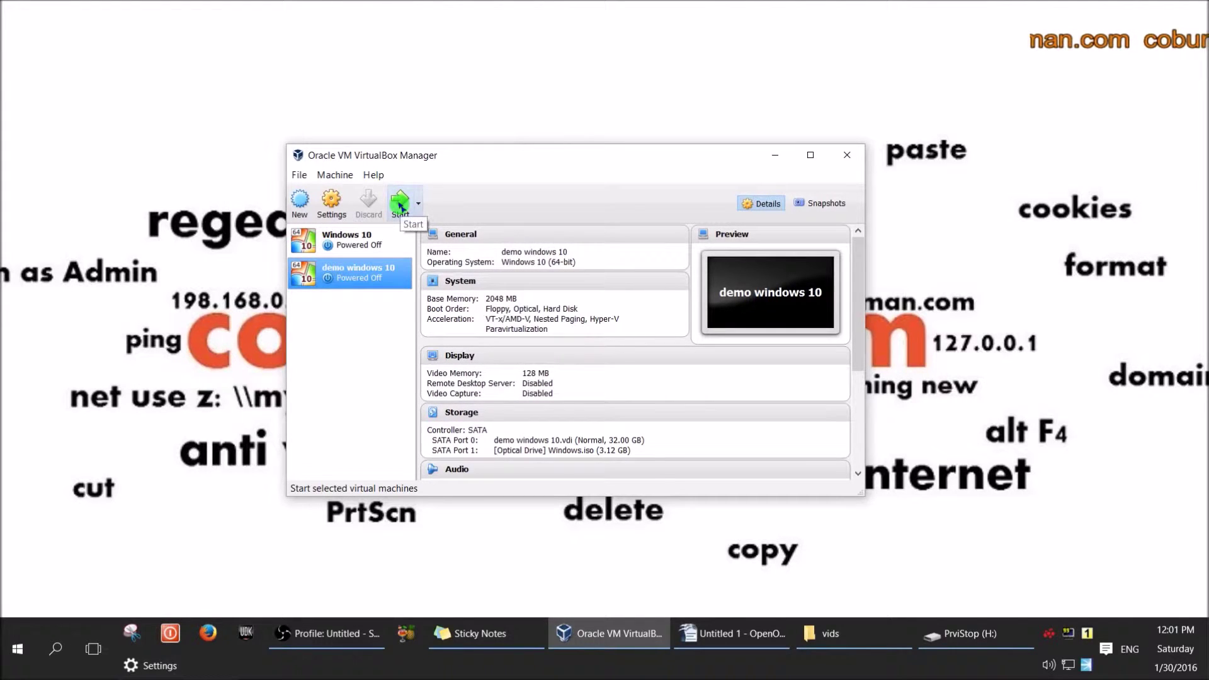
left_click(398, 202)
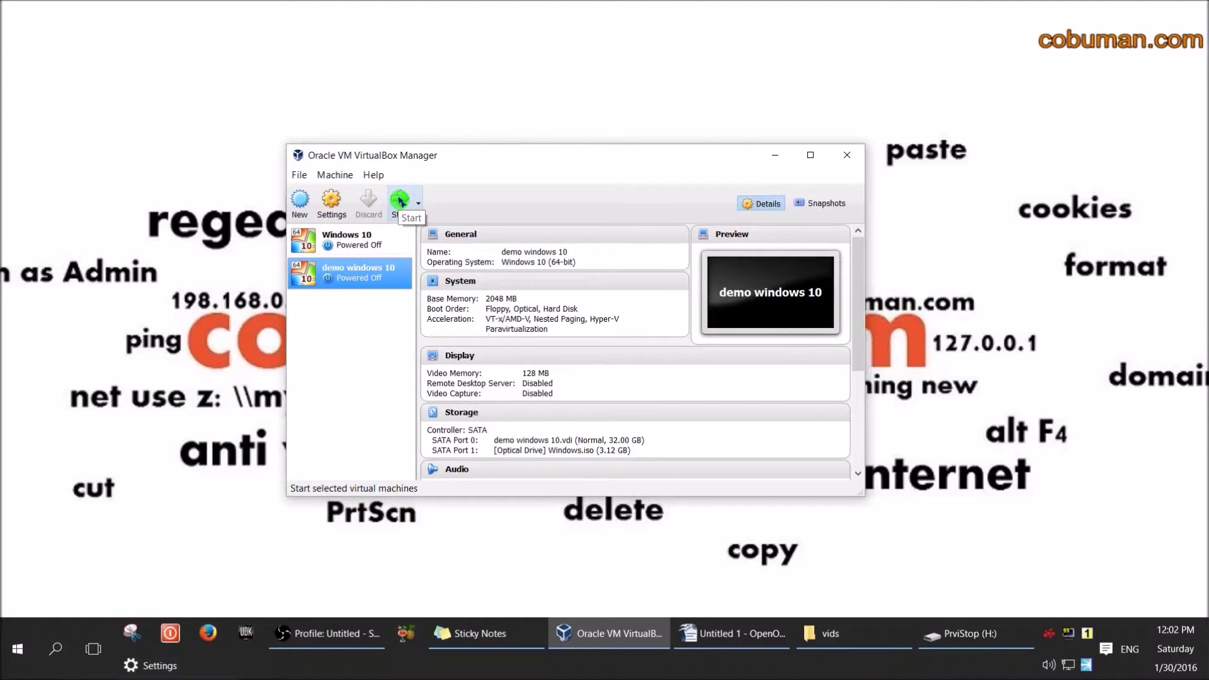
left_click(400, 201)
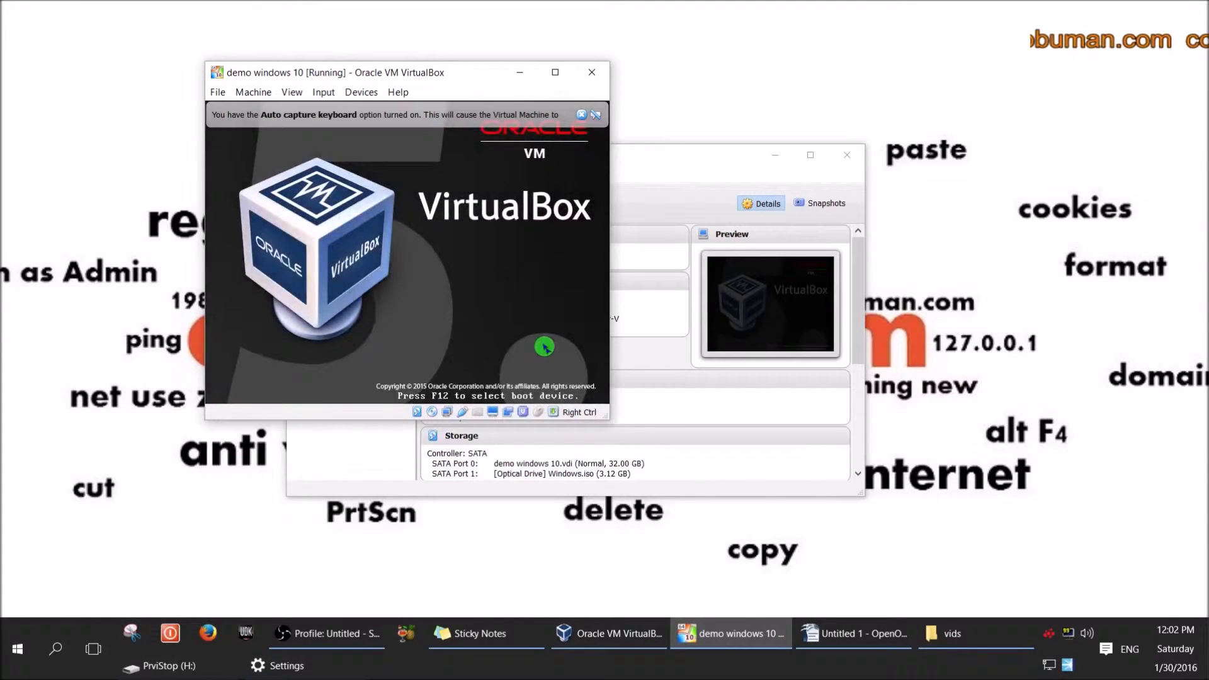
Bring up the boot device menu with F12, then enlarge and reposition the VM window.
key("F12")
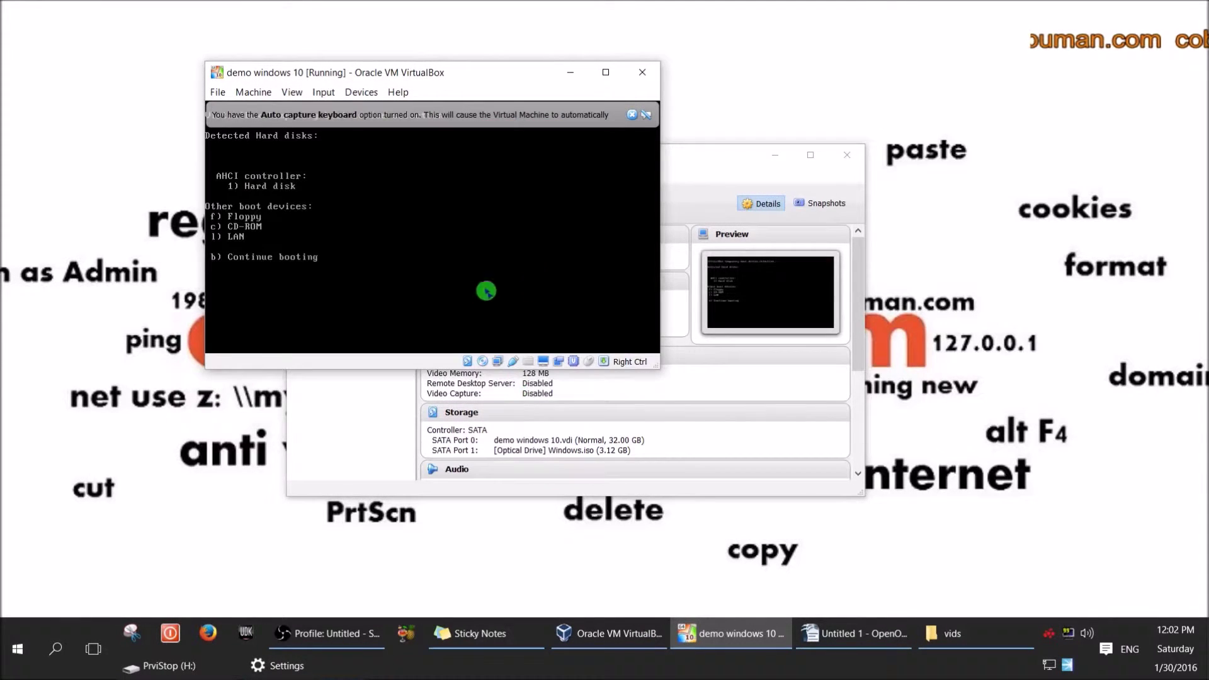
left_click_drag(659, 367, 800, 535)
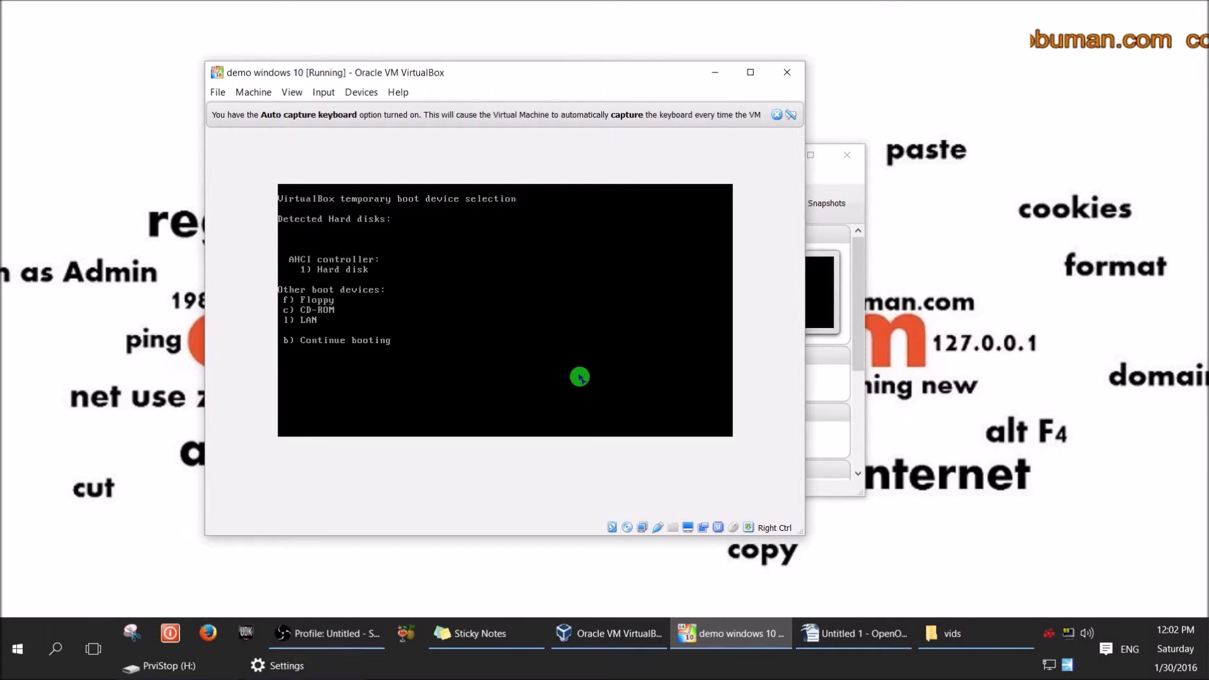
left_click_drag(522, 79, 495, 68)
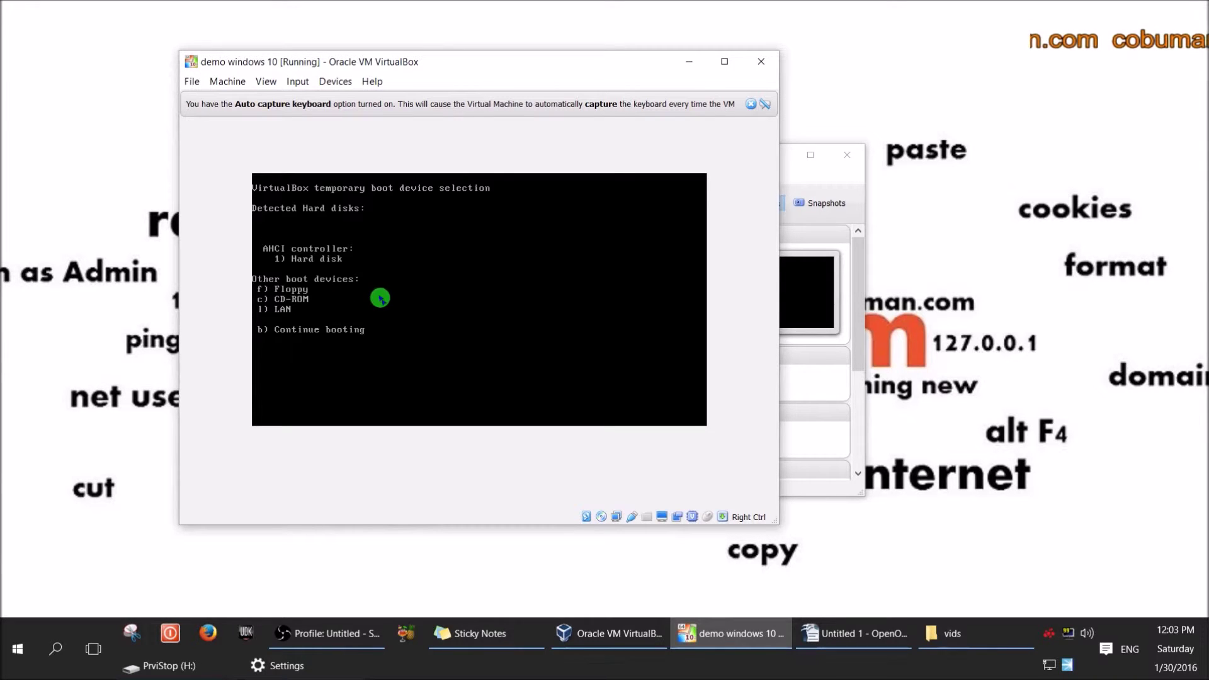
Boot the VM from the CD-ROM and make its window fill the screen.
key("b")
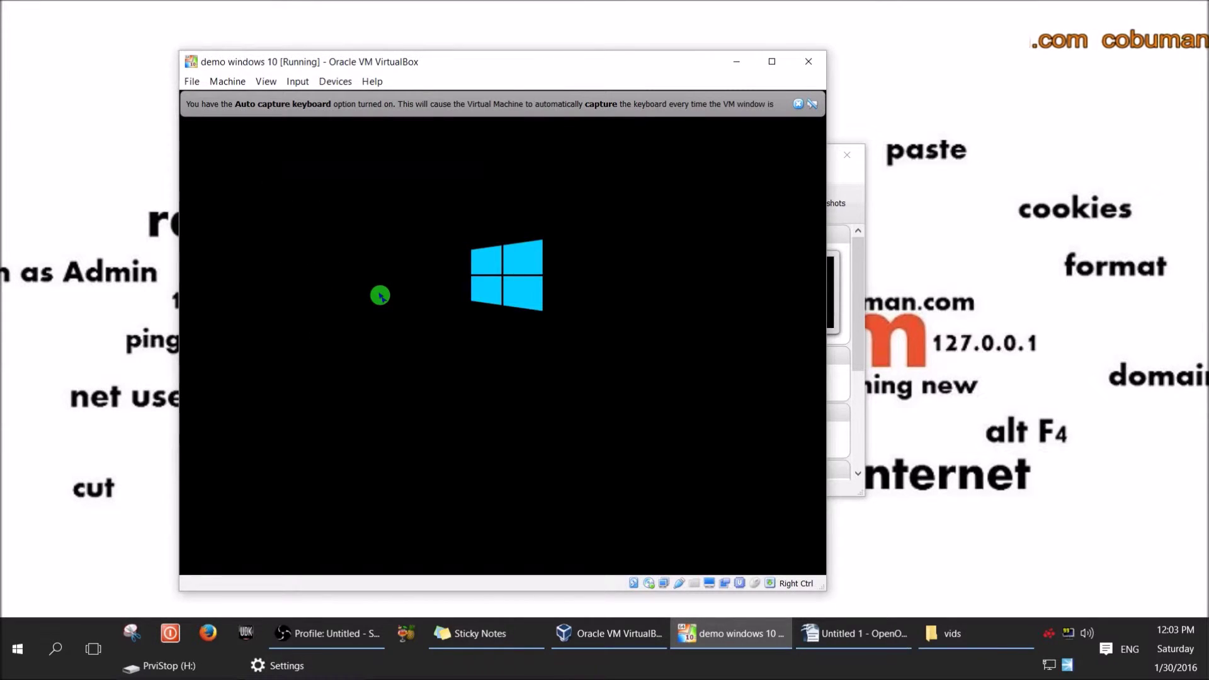
left_click_drag(635, 70, 618, 38)
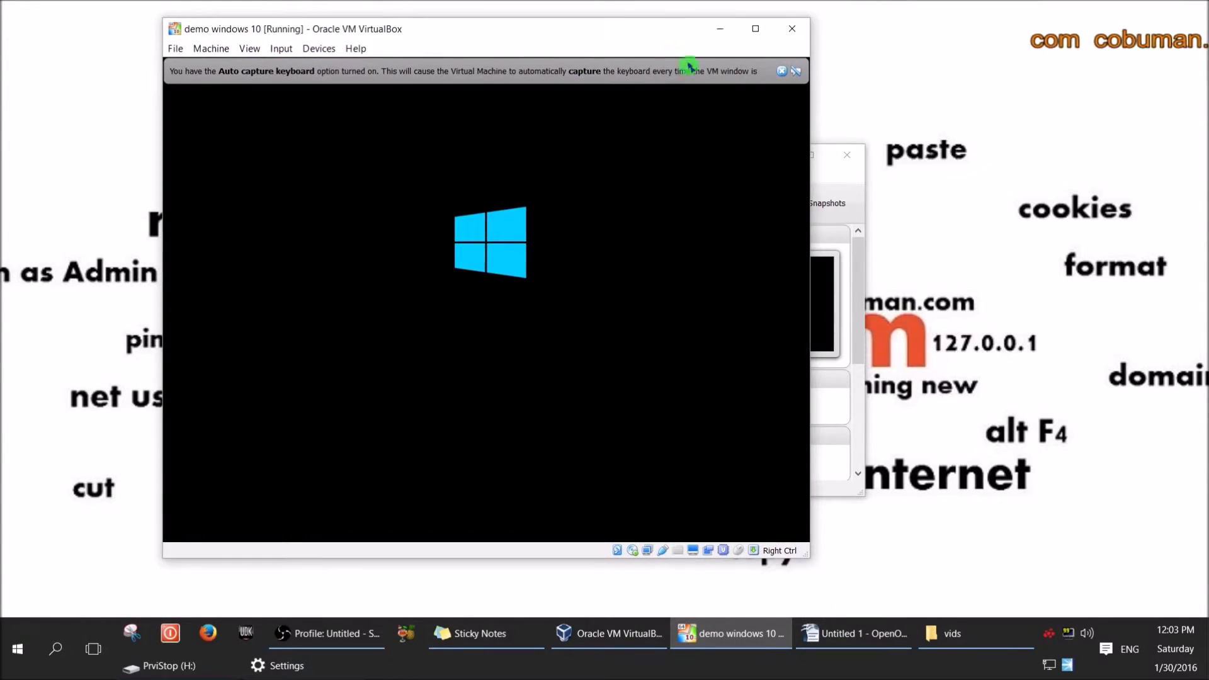
left_click(786, 74)
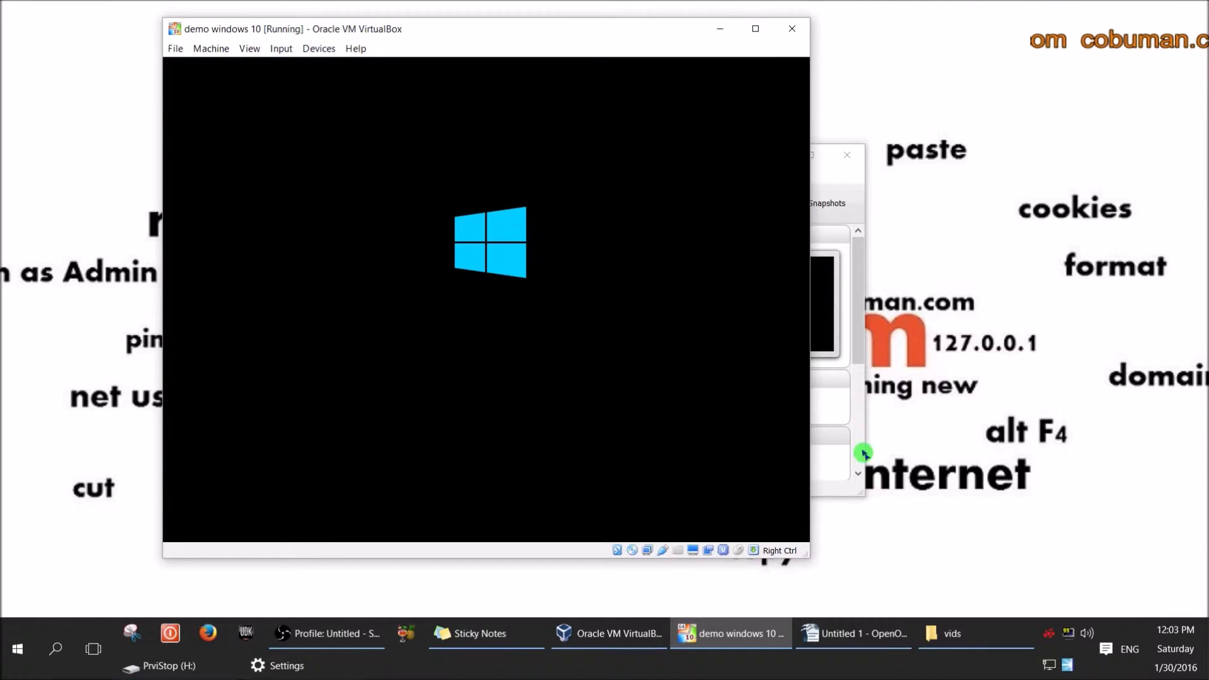
left_click_drag(807, 555, 858, 580)
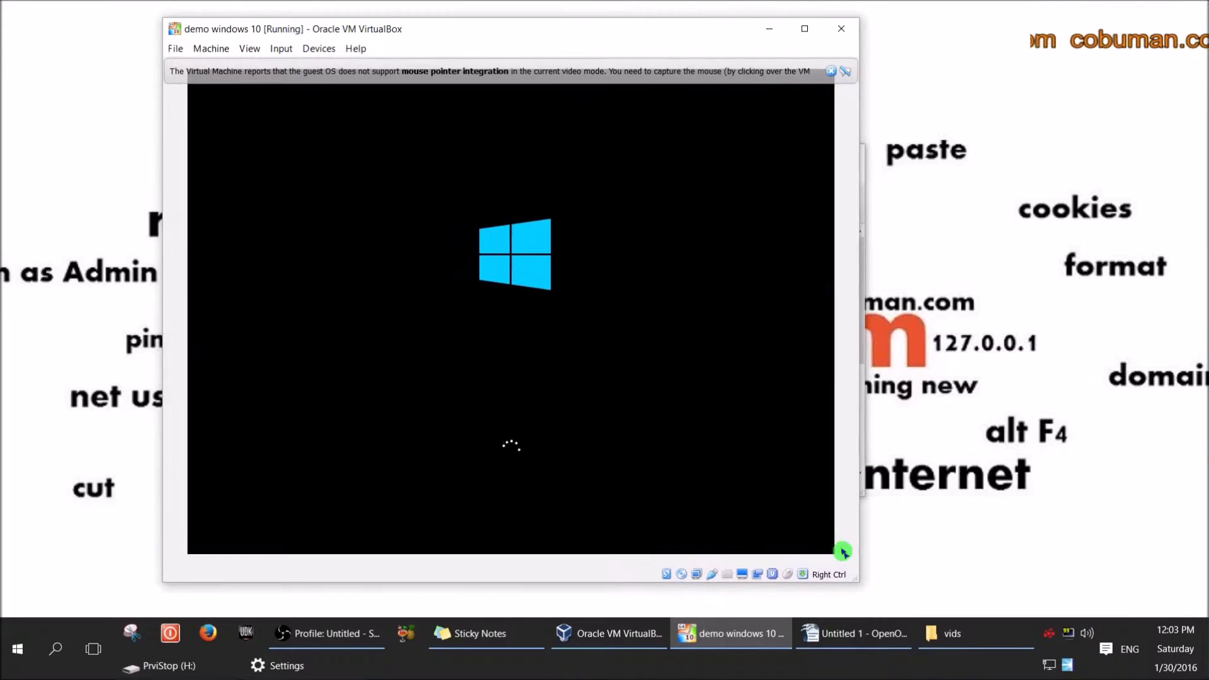
left_click(800, 28)
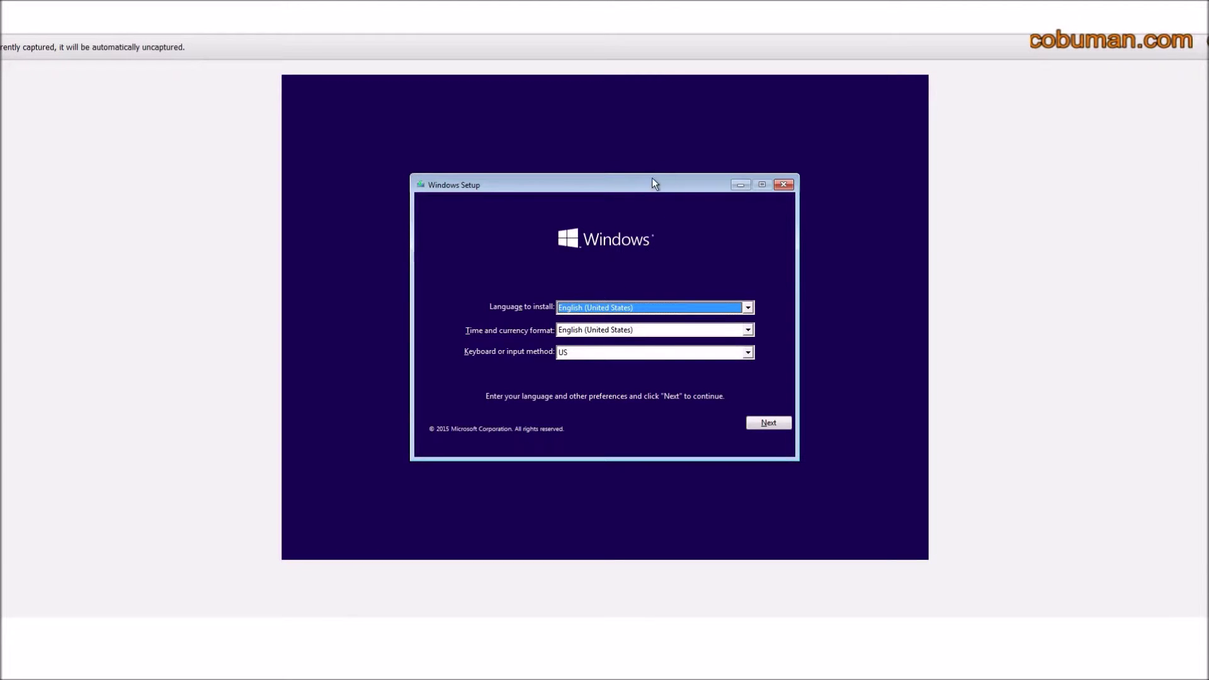
left_click_drag(648, 180, 626, 172)
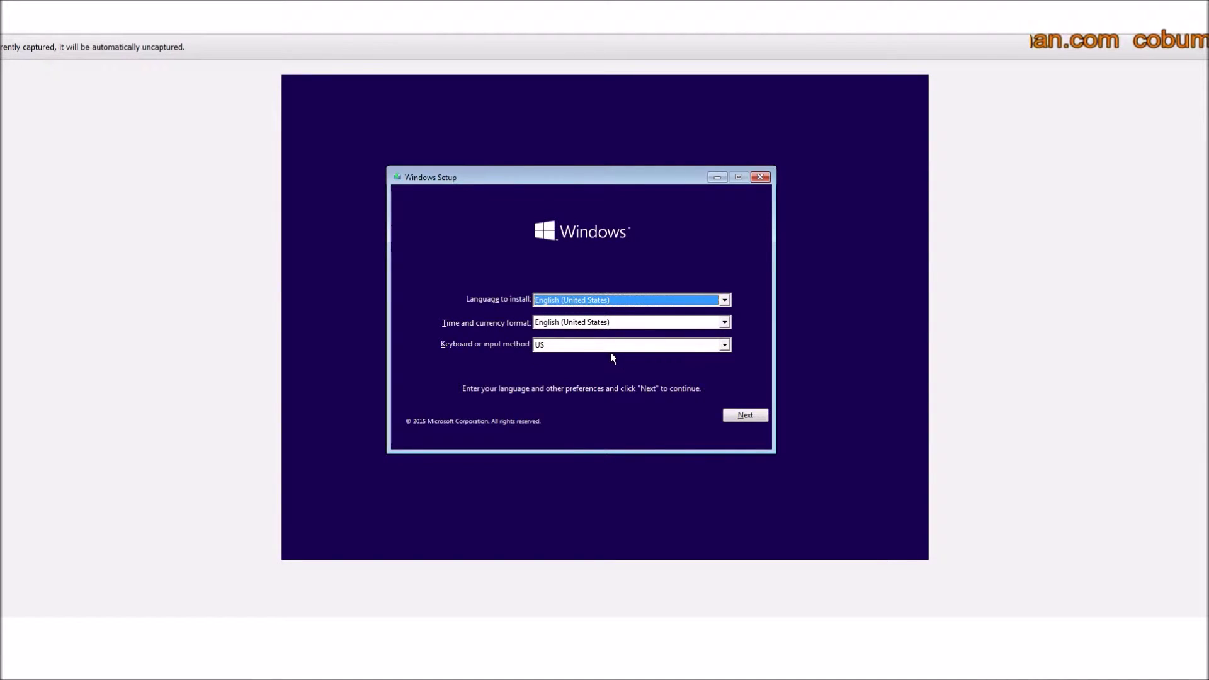
Keep the US keyboard layout with English (United States) and continue.
left_click(725, 346)
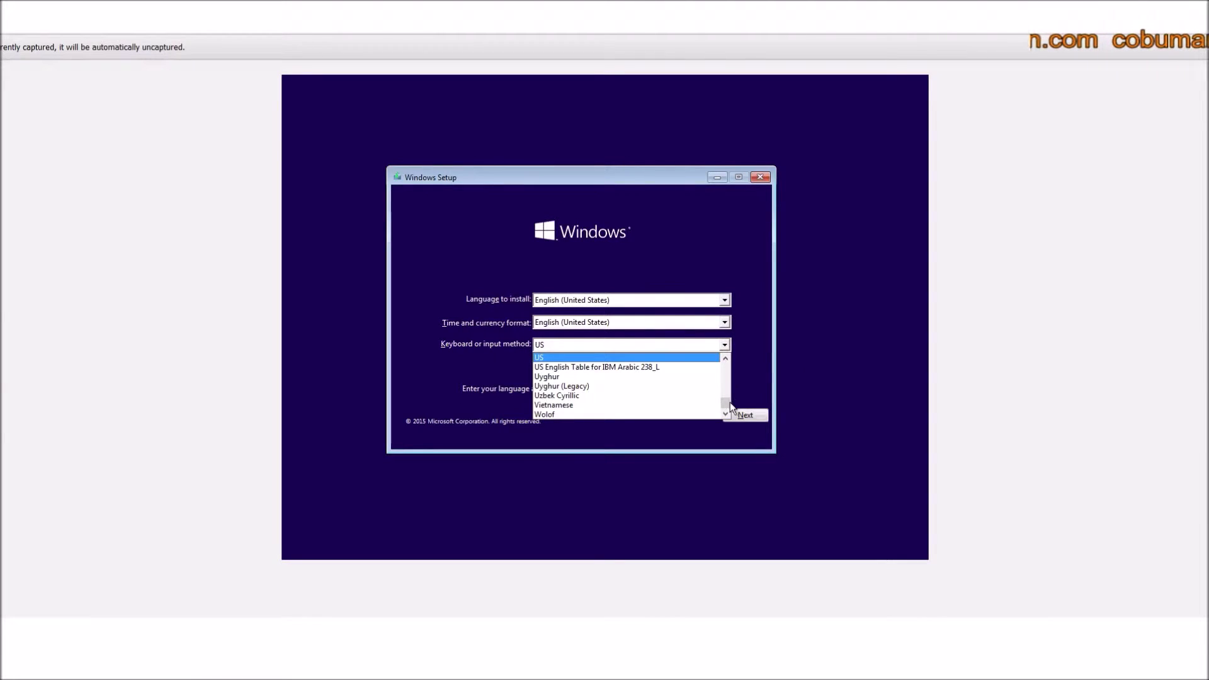
left_click(759, 367)
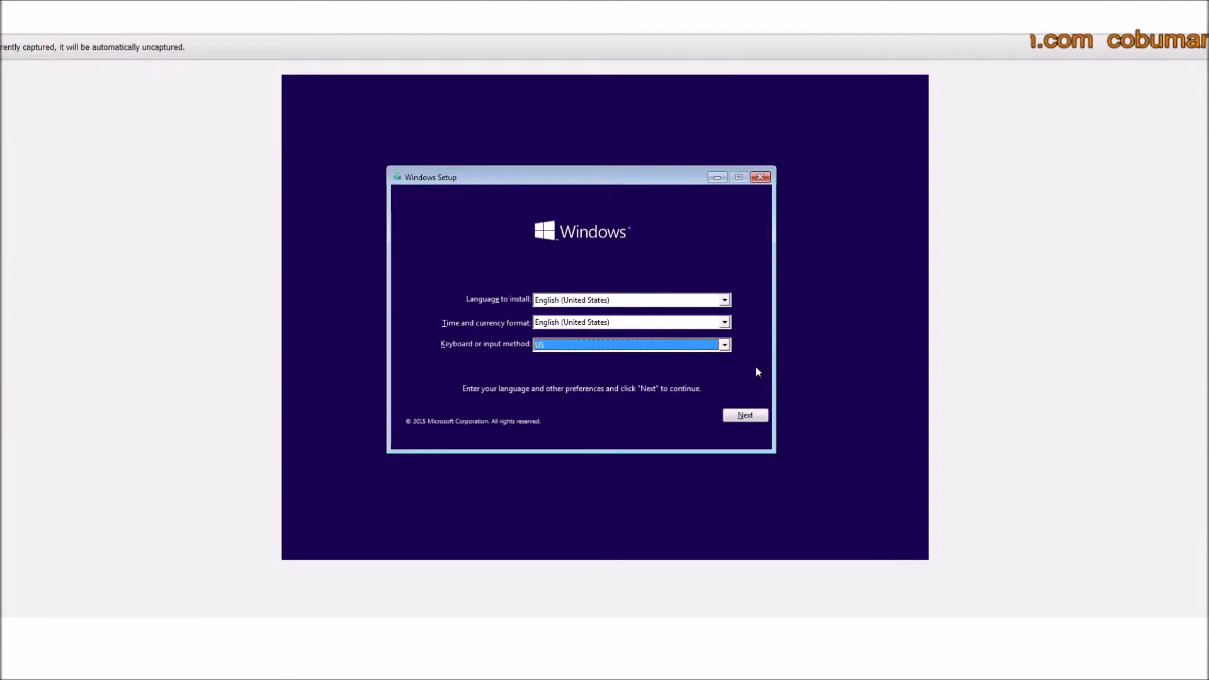
left_click(745, 412)
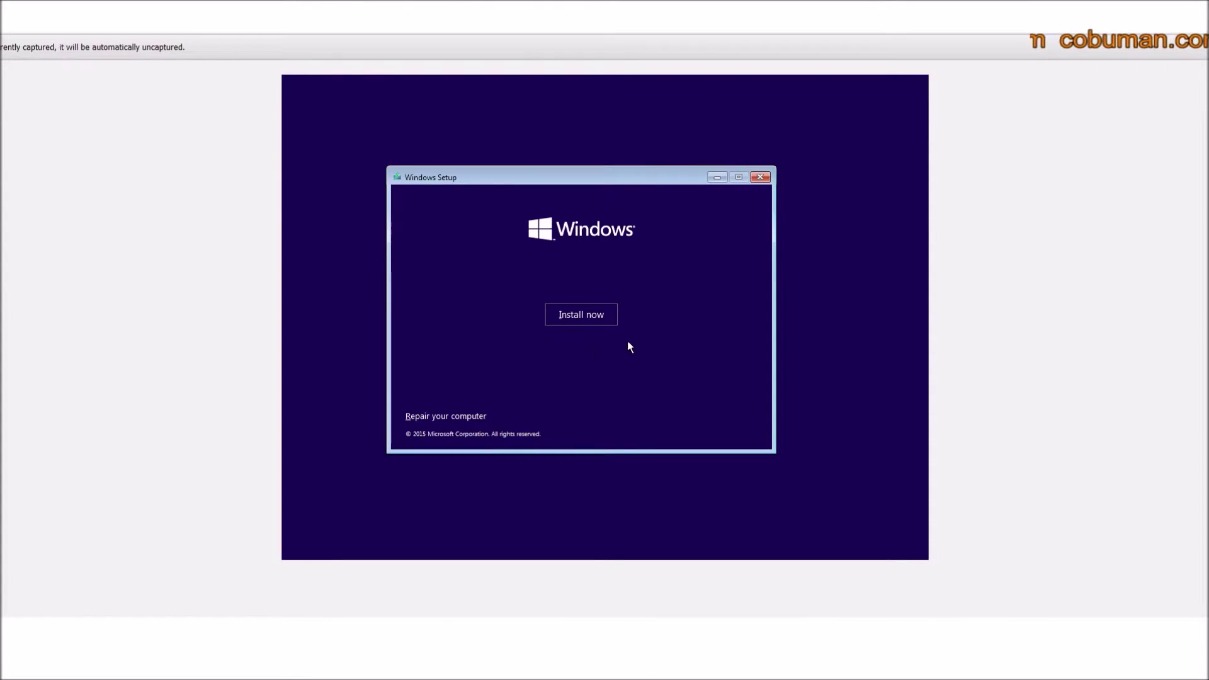
Start the Windows installation with Install now.
left_click(581, 315)
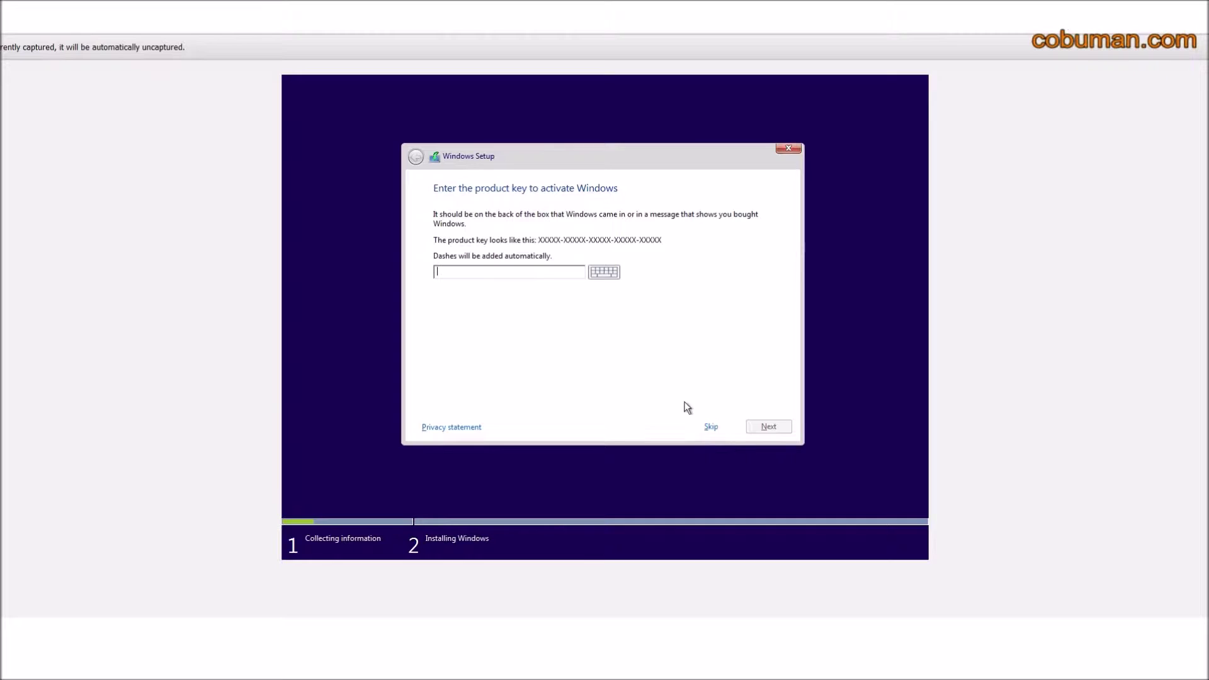
Skip the product key, tick 'I accept the license terms', and continue.
left_click(714, 429)
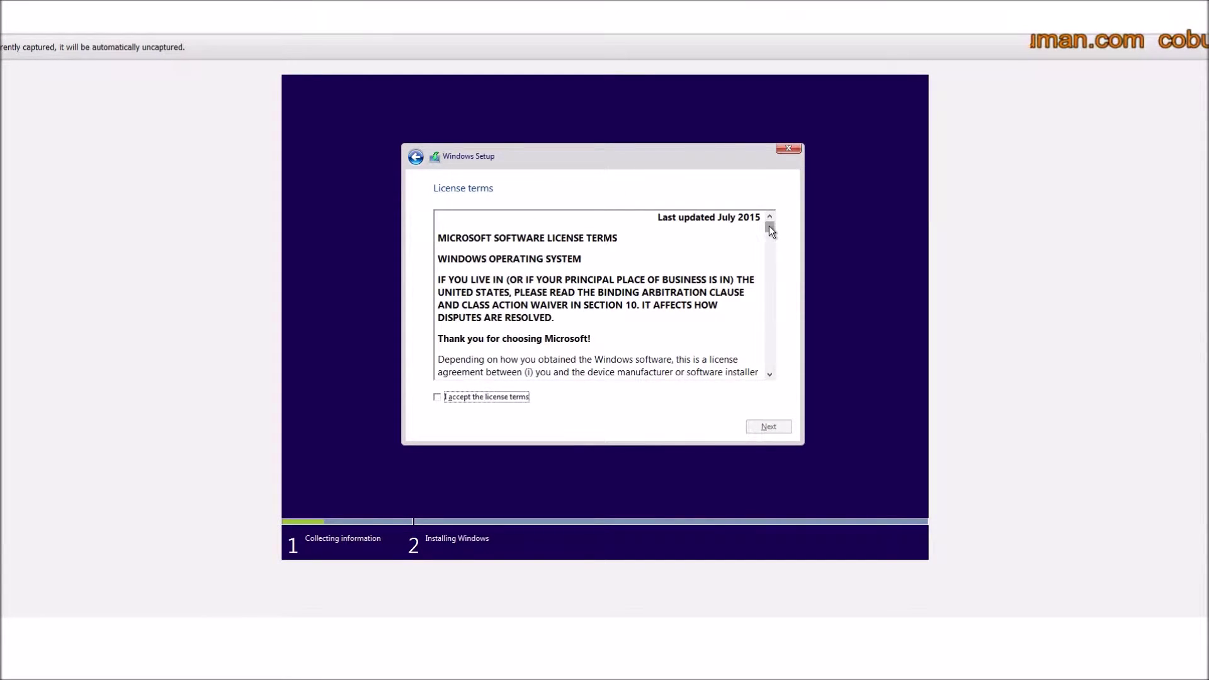
left_click_drag(769, 226, 772, 384)
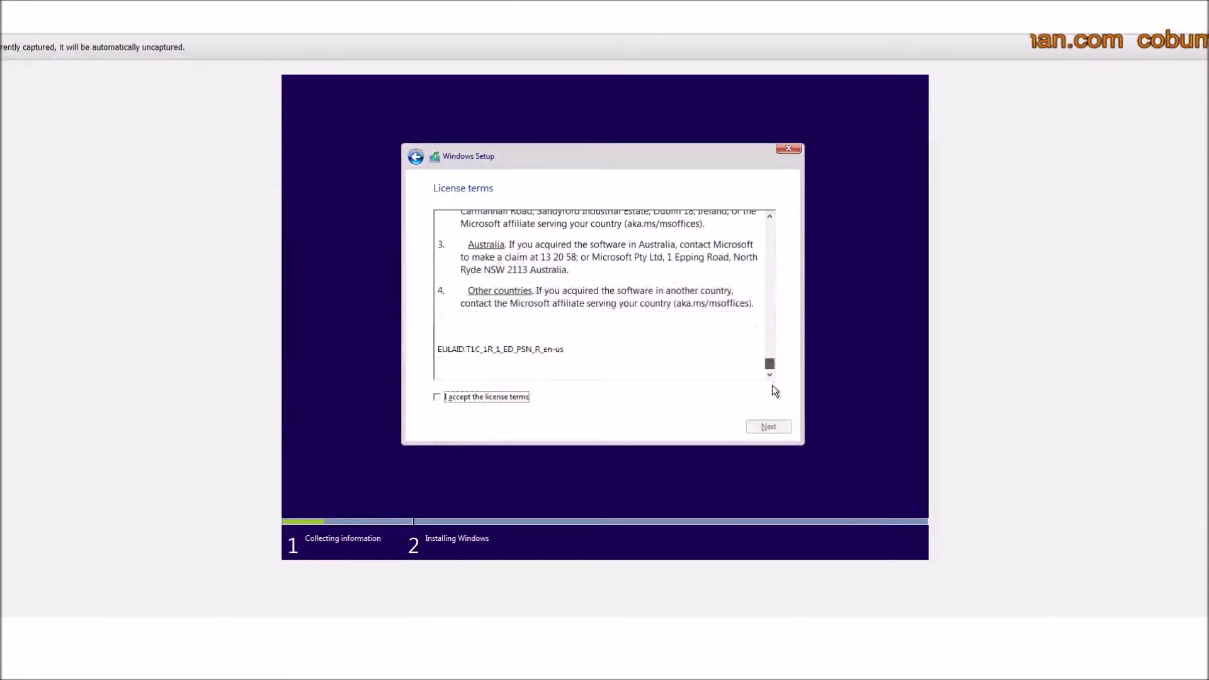
left_click(474, 398)
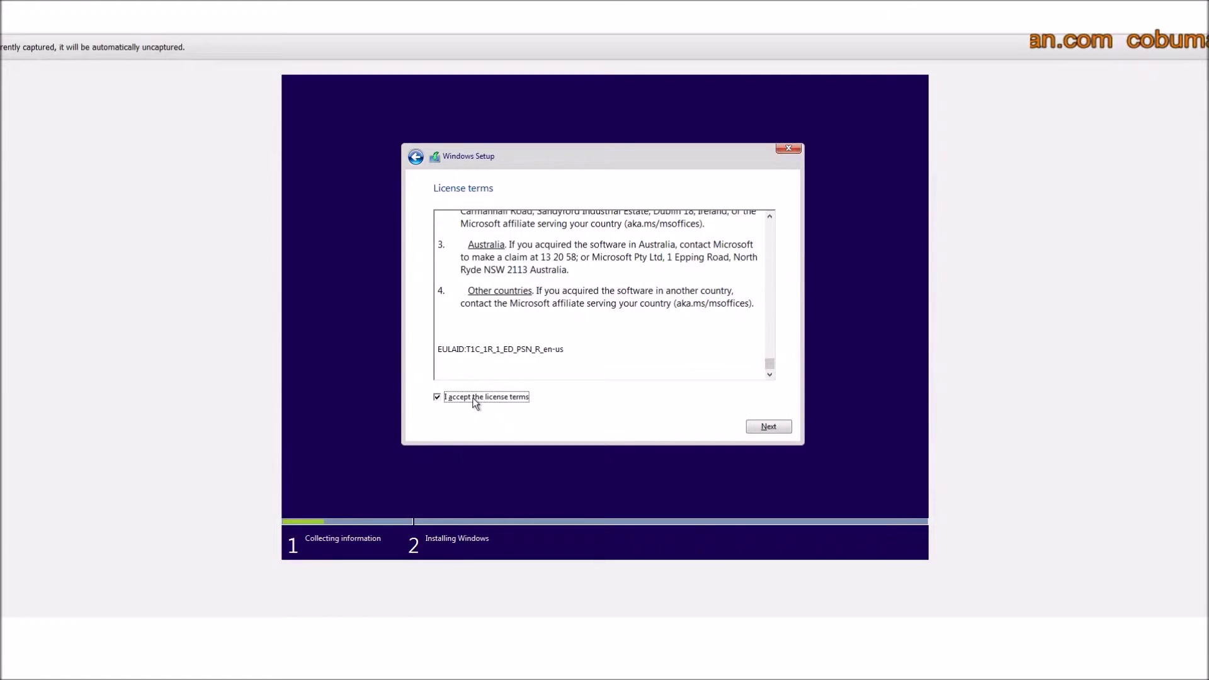
left_click(768, 428)
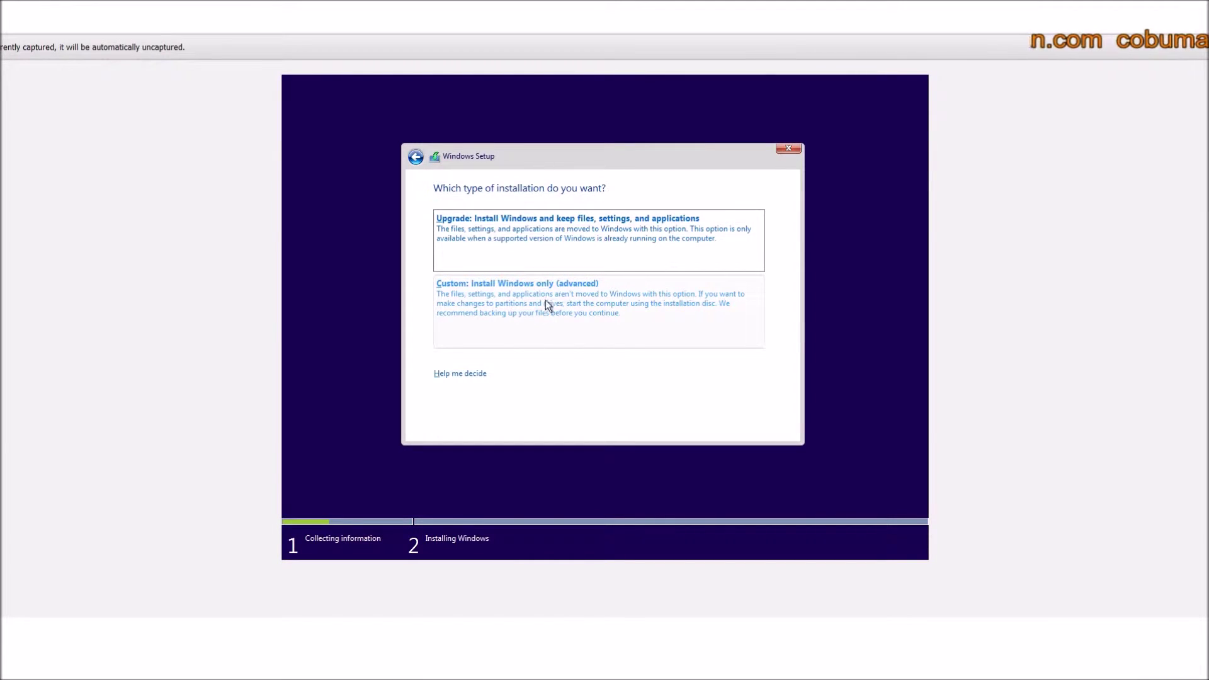
Choose 'Custom: Install Windows only (advanced)' as the installation type.
left_click(532, 304)
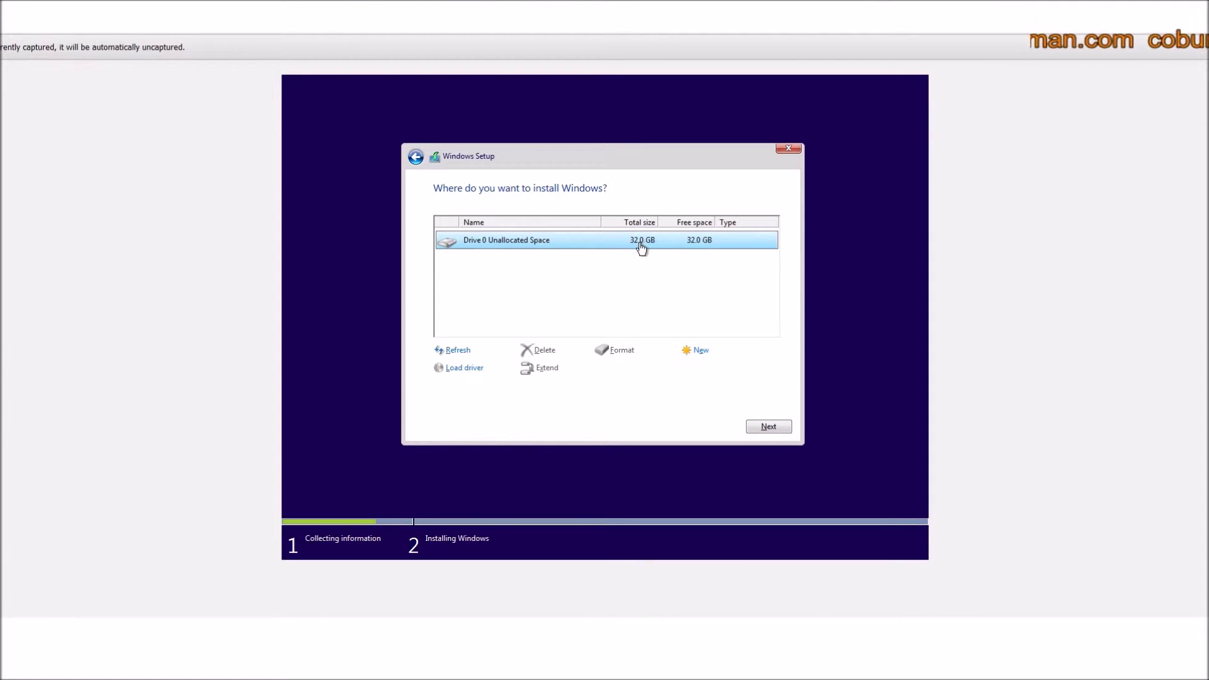
Install Windows onto Drive 0's unallocated space and wait for the product key screen.
left_click(777, 428)
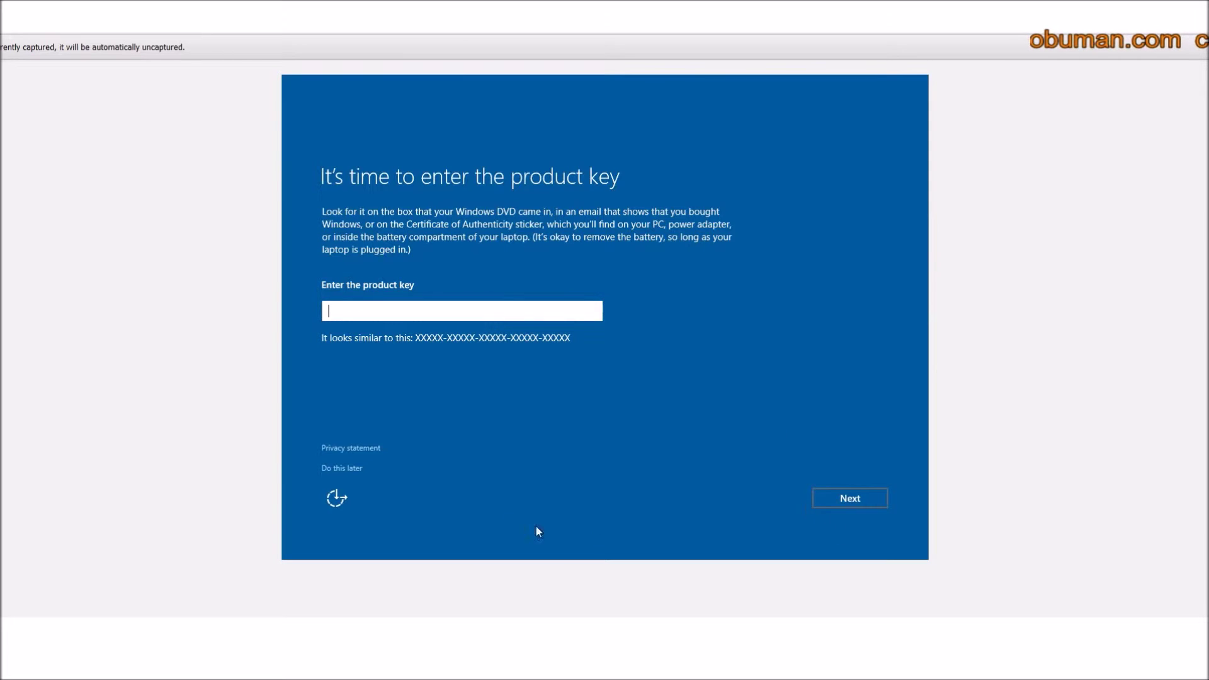
Choose 'Do this later' to skip entering the product key.
left_click(354, 470)
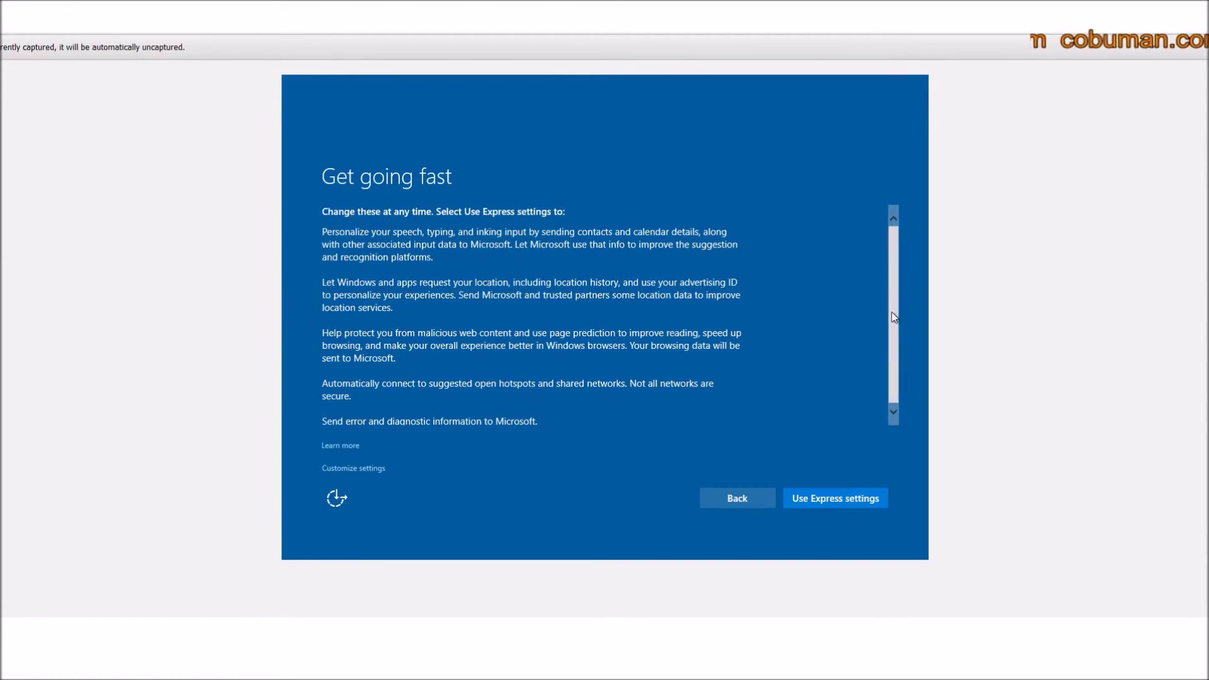
Choose 'Customize settings' on the Get going fast page instead of express settings.
left_click_drag(892, 312, 891, 313)
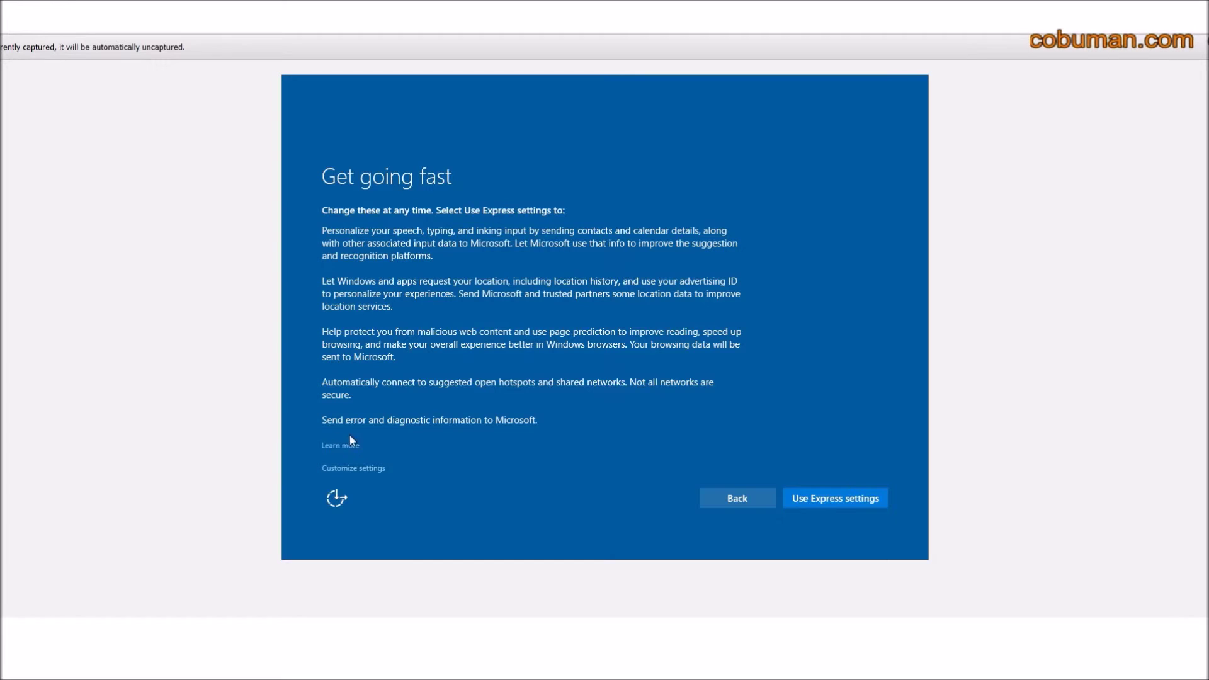
left_click(354, 469)
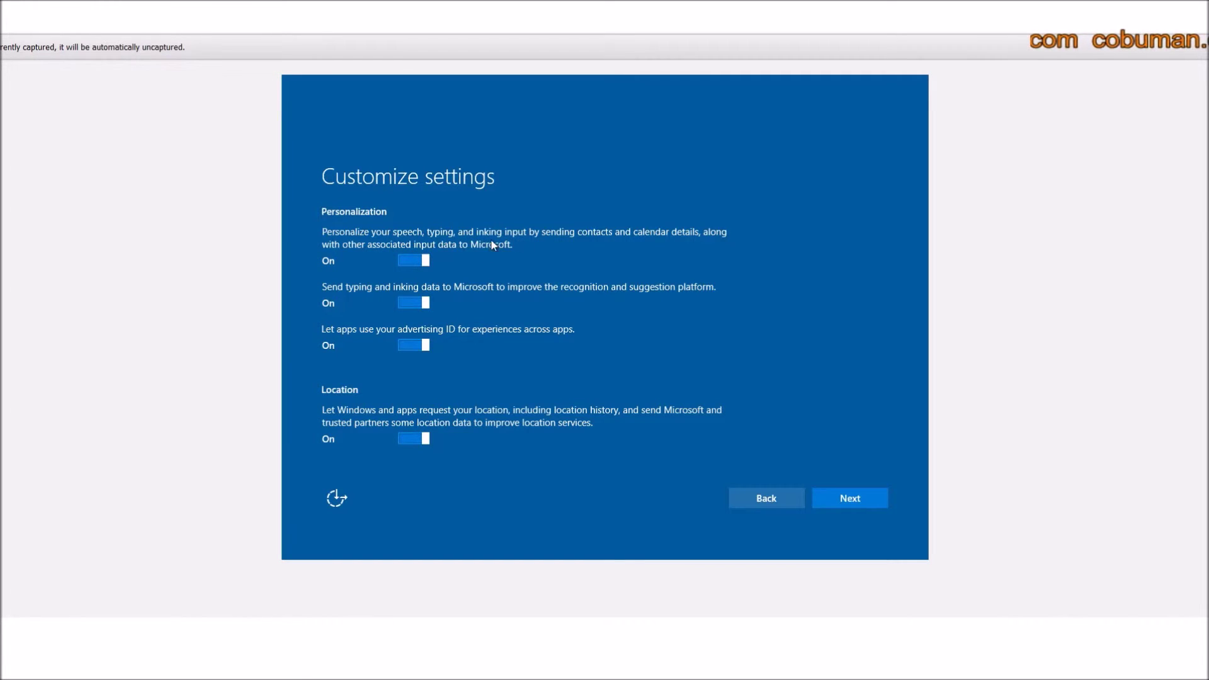
Turn off speech and inking personalization, typing data sending, and the advertising ID.
left_click(405, 260)
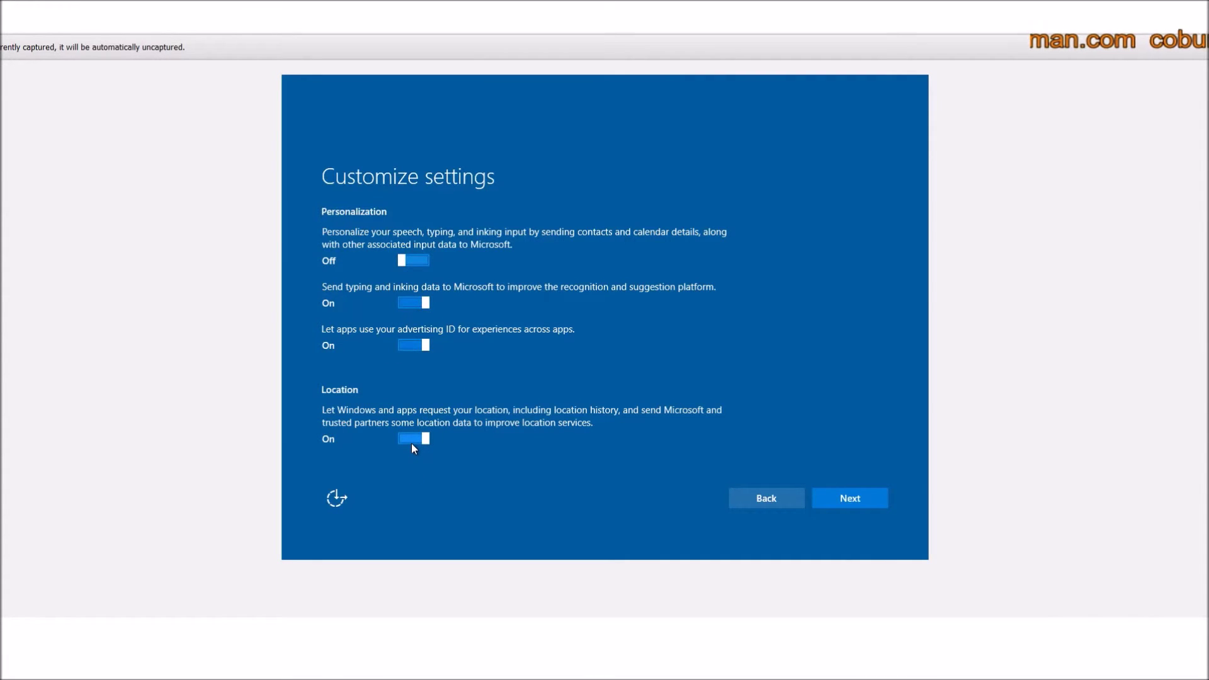
left_click(406, 305)
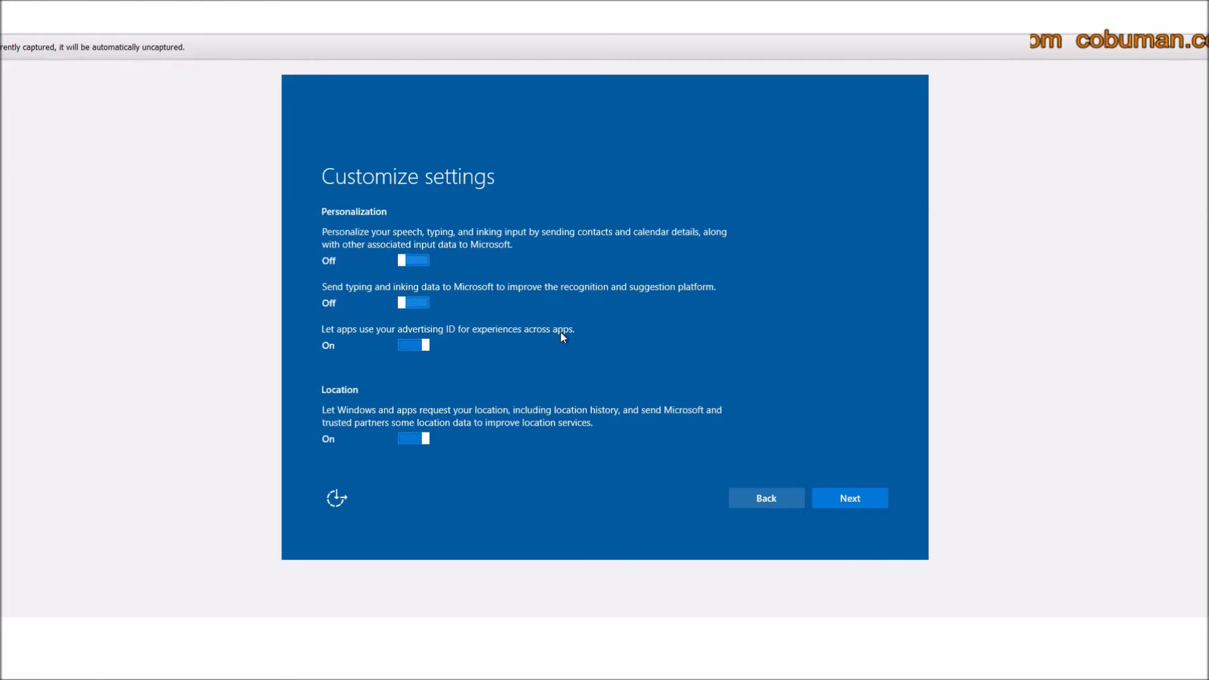
left_click(406, 347)
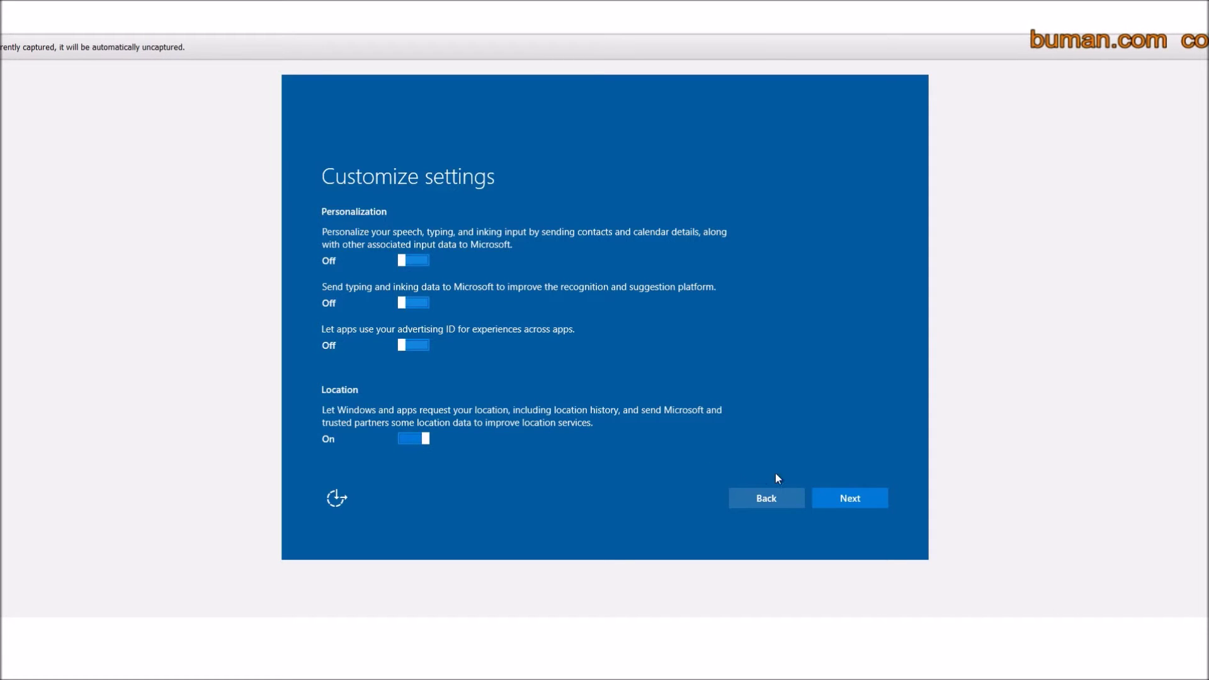
Keep the browser, protection and connectivity settings on and continue to the PC ownership question.
left_click(844, 501)
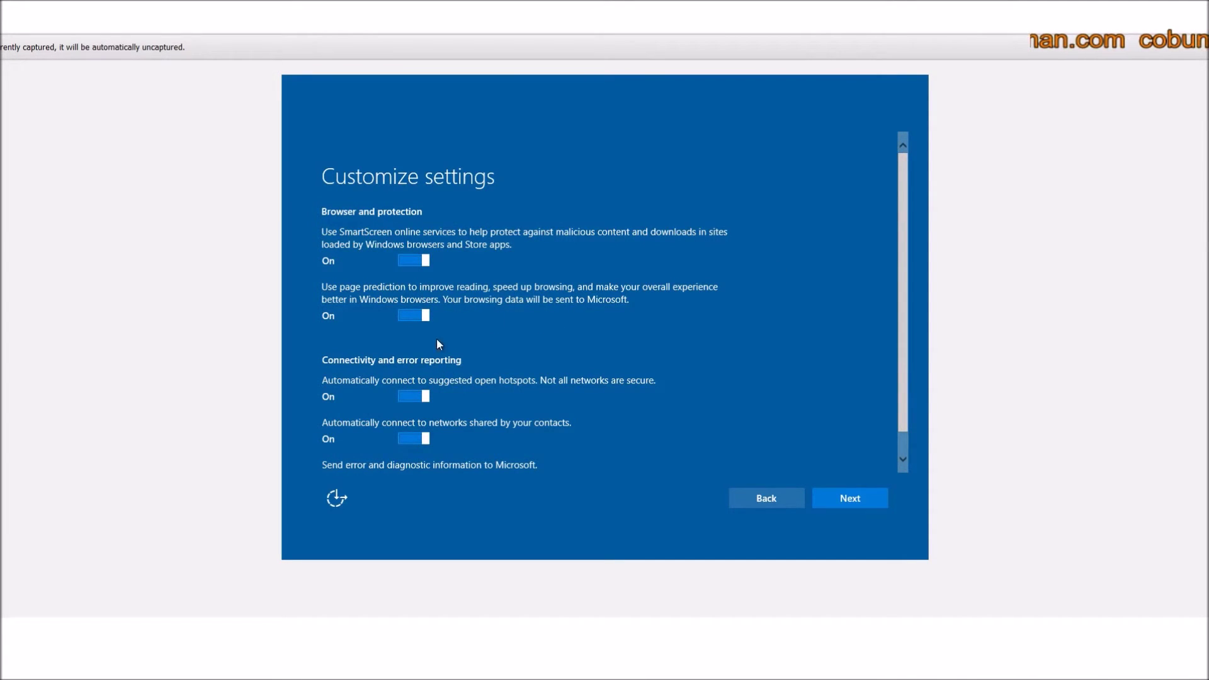
scroll(436, 362, "down", 1)
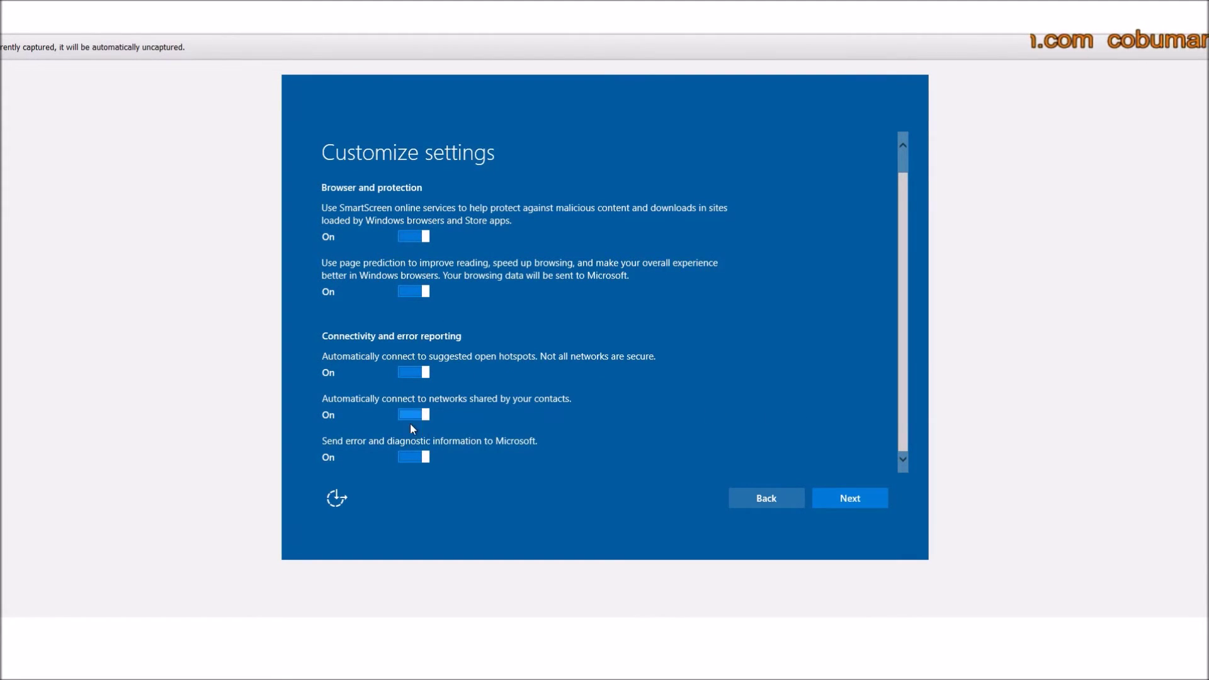
left_click(851, 498)
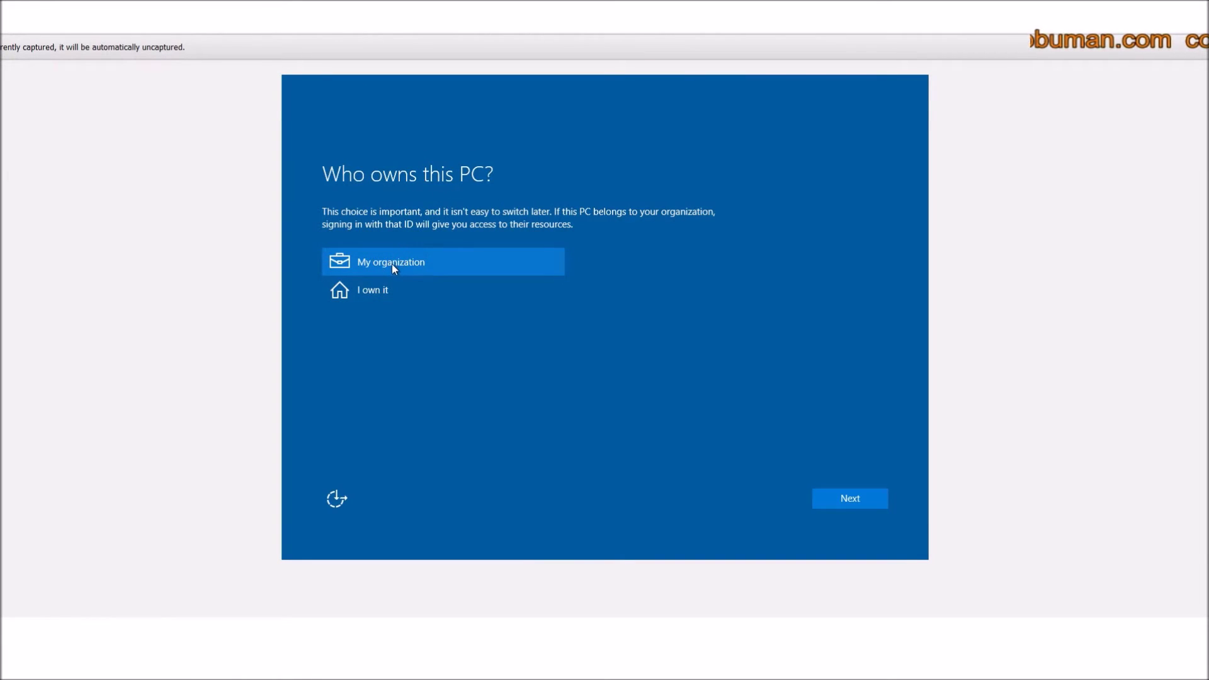
Select 'I own it' as the PC owner and continue to the sign-in page.
left_click(375, 294)
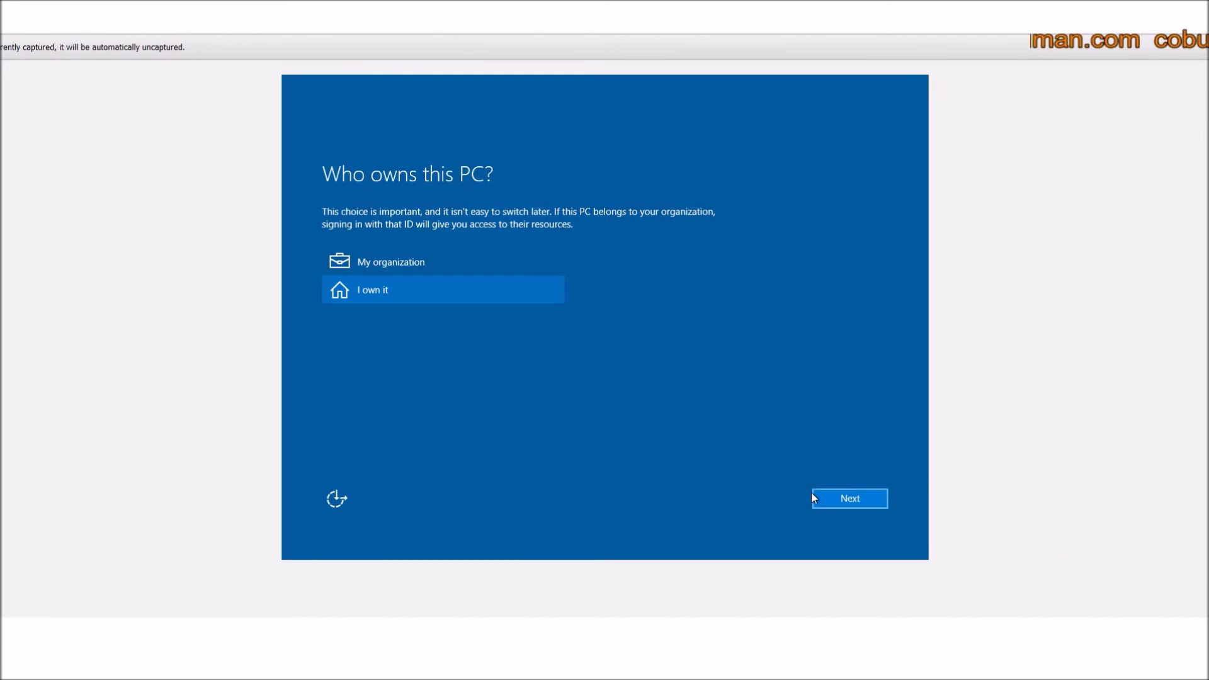
left_click(838, 497)
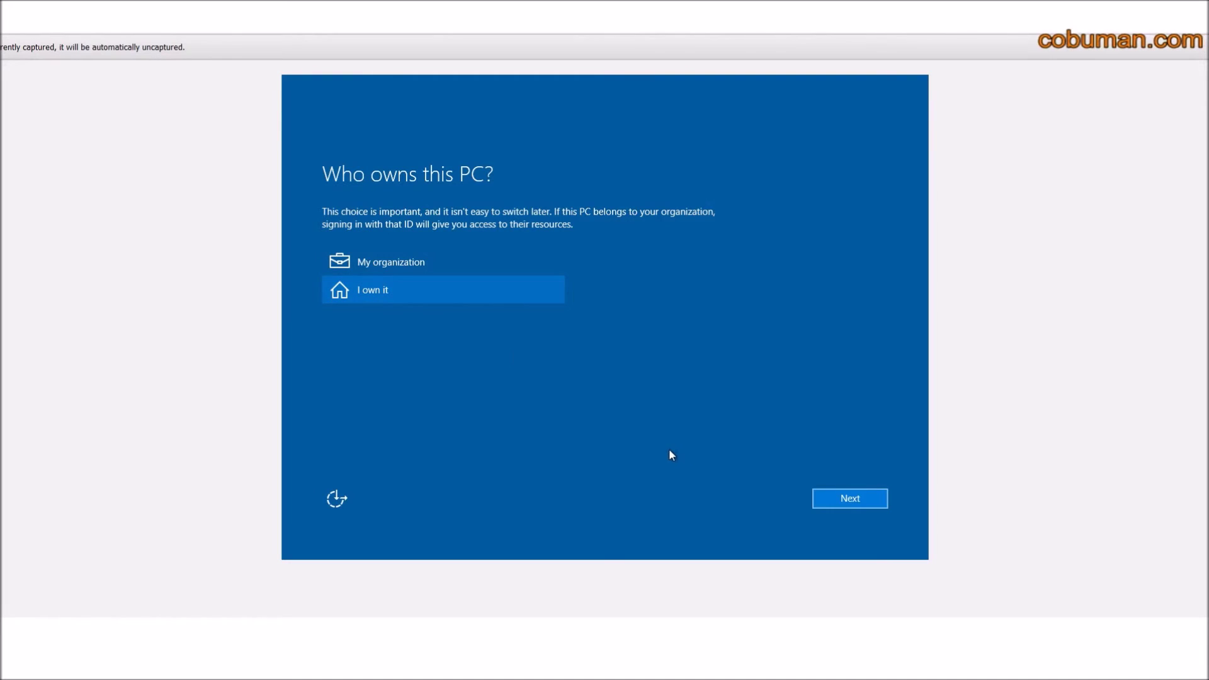
left_click(850, 498)
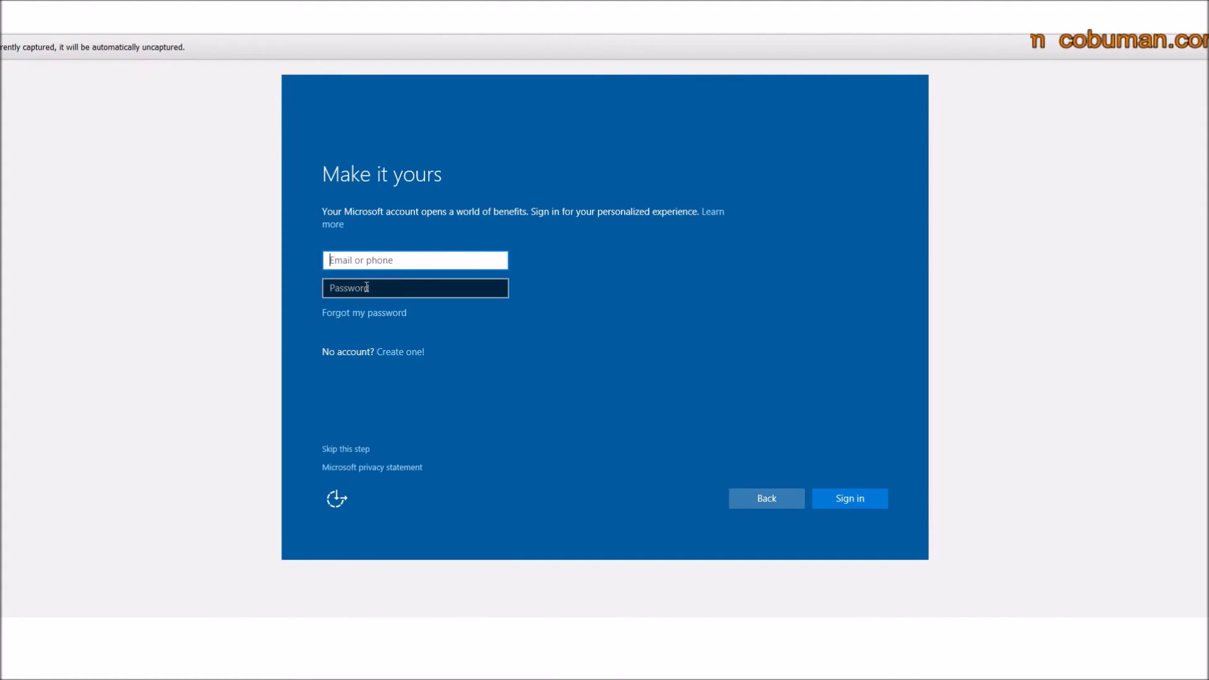
Leave the email and password fields empty and choose 'Skip this step' for Microsoft sign-in.
left_click(415, 285)
left_click(420, 260)
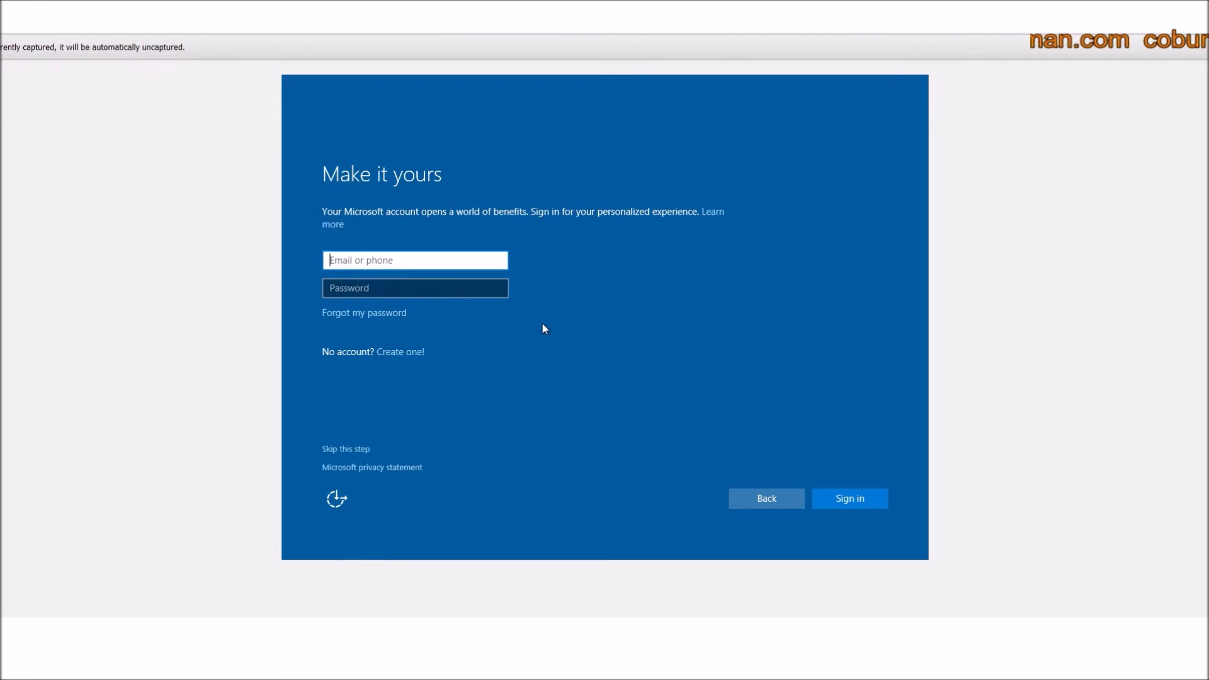
left_click(471, 288)
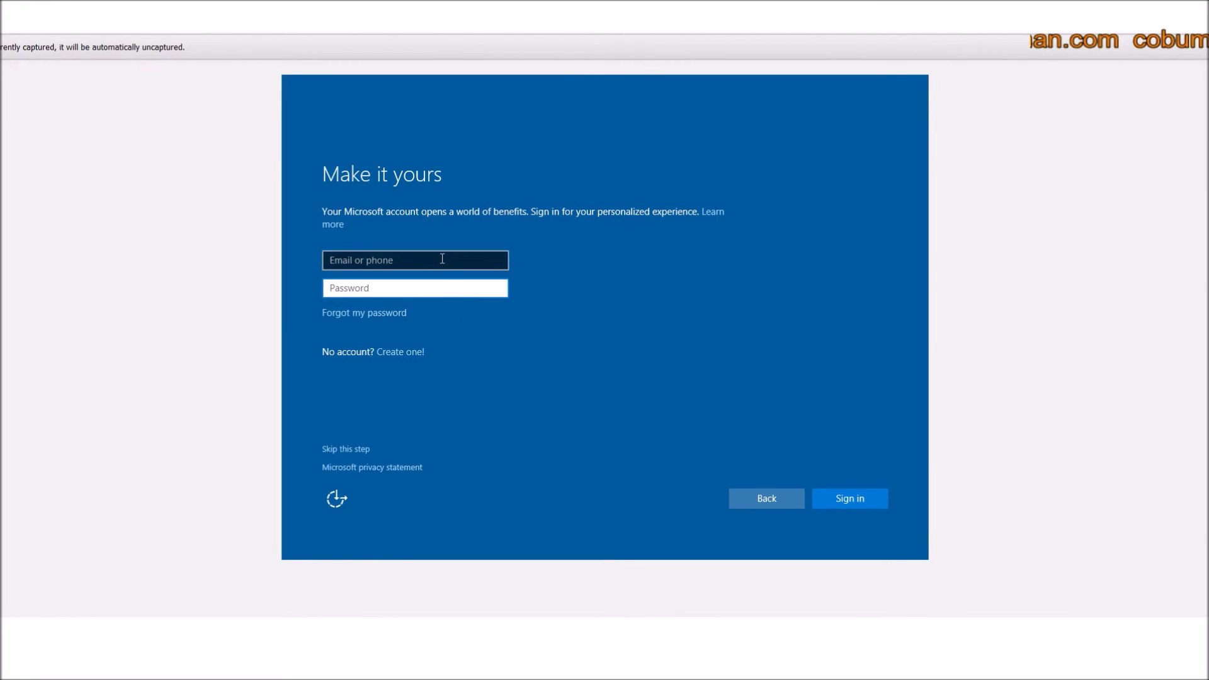
left_click(445, 261)
left_click(476, 334)
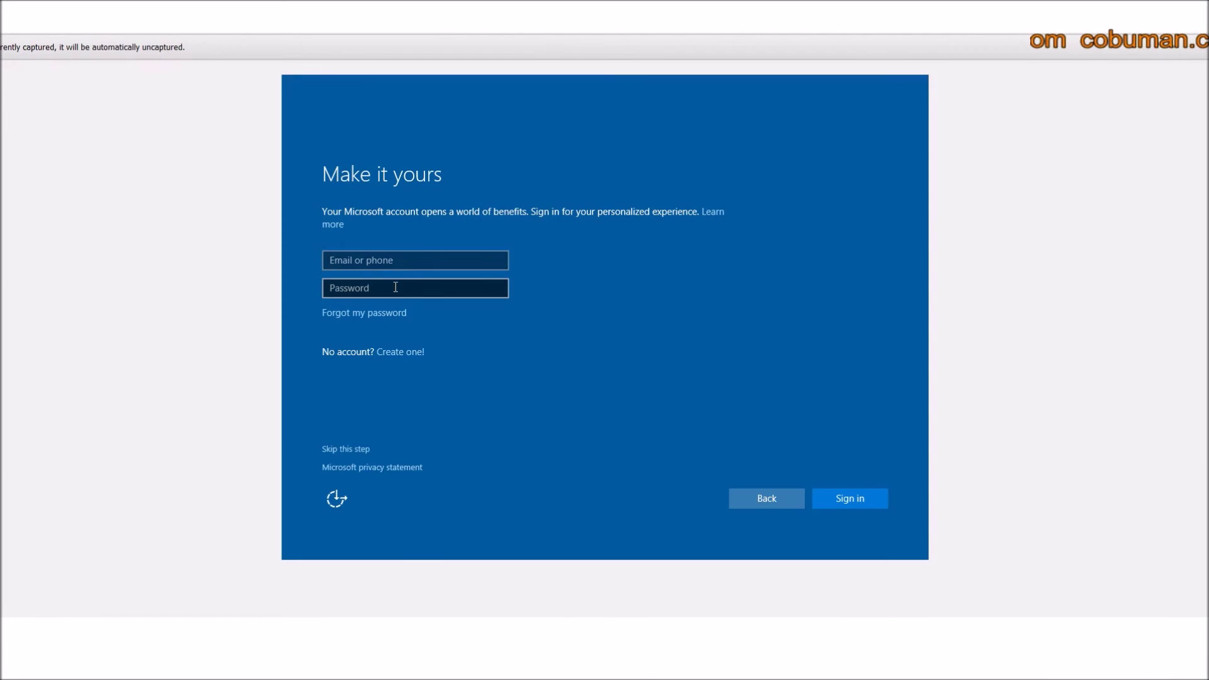
left_click(445, 286)
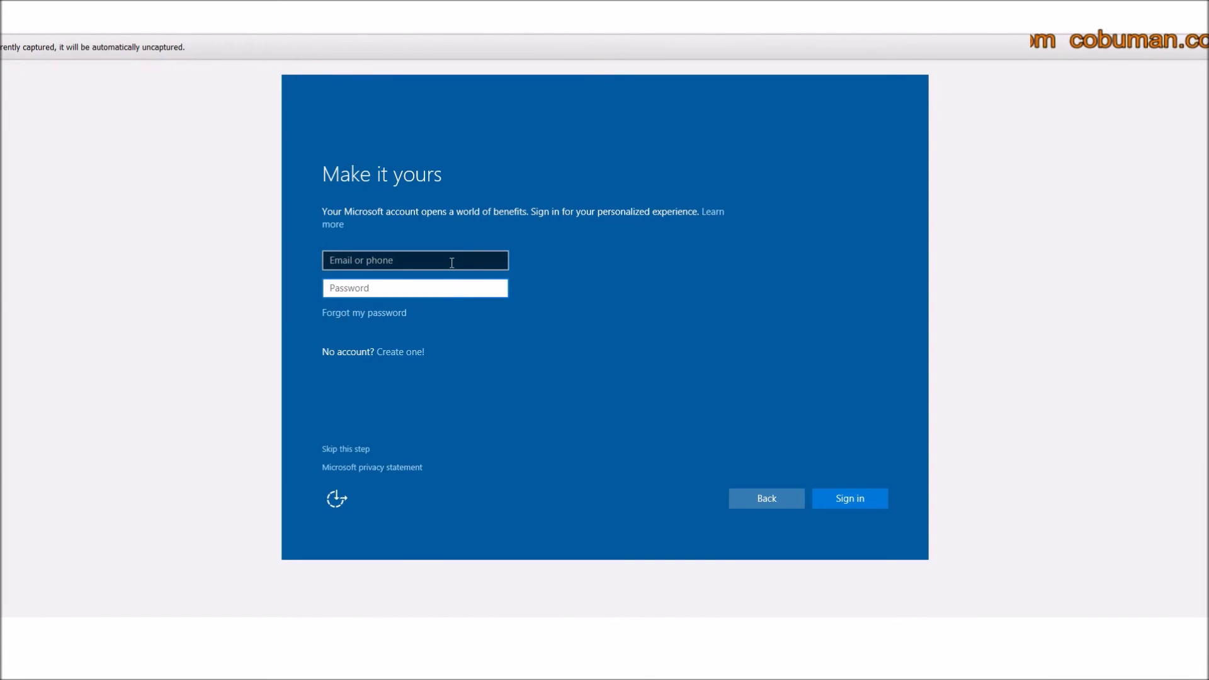
left_click(453, 263)
left_click(437, 287)
left_click(591, 323)
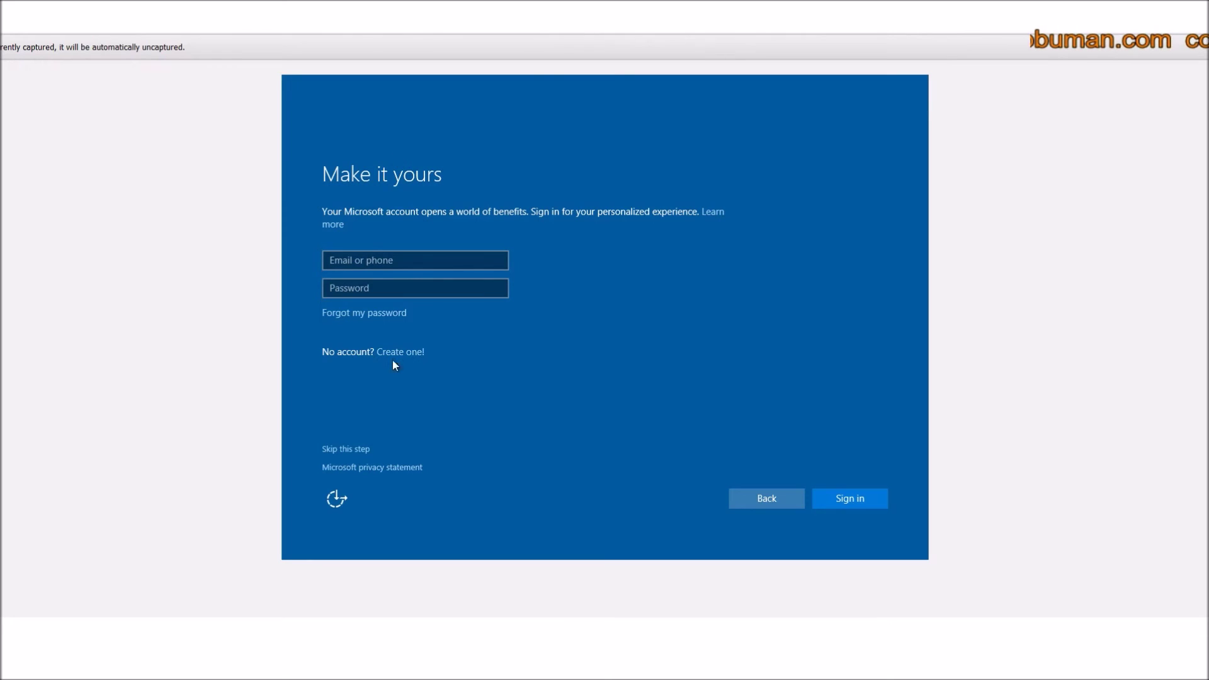
left_click(399, 260)
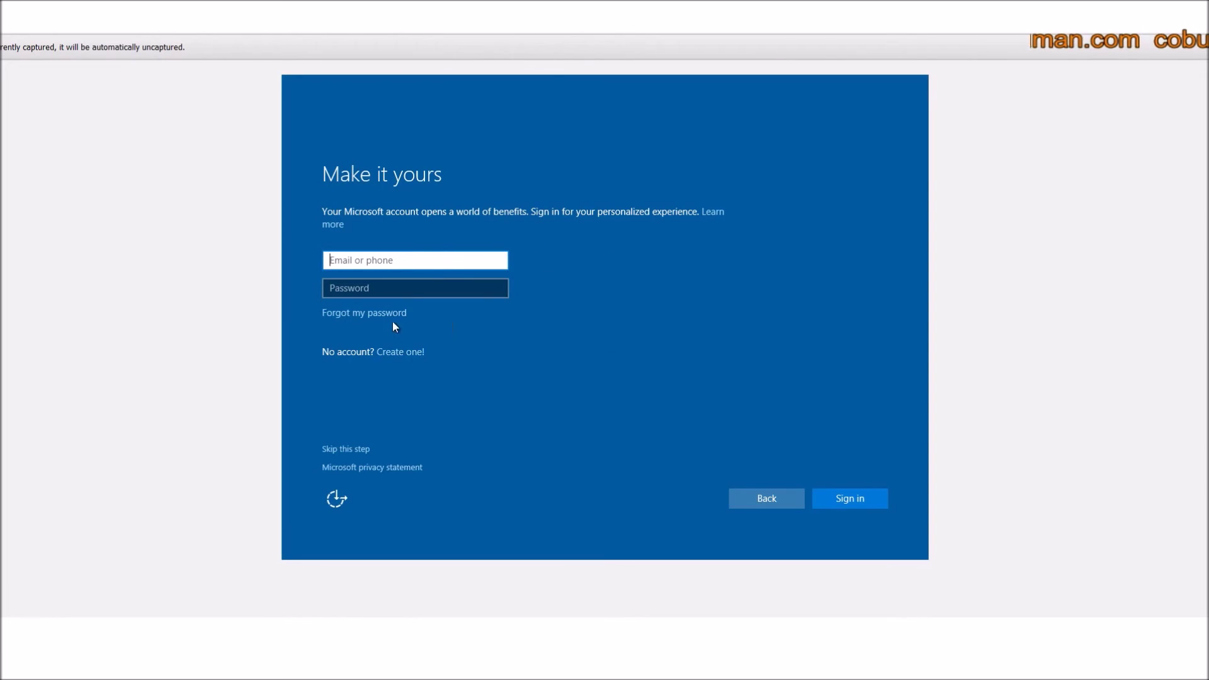
left_click(340, 452)
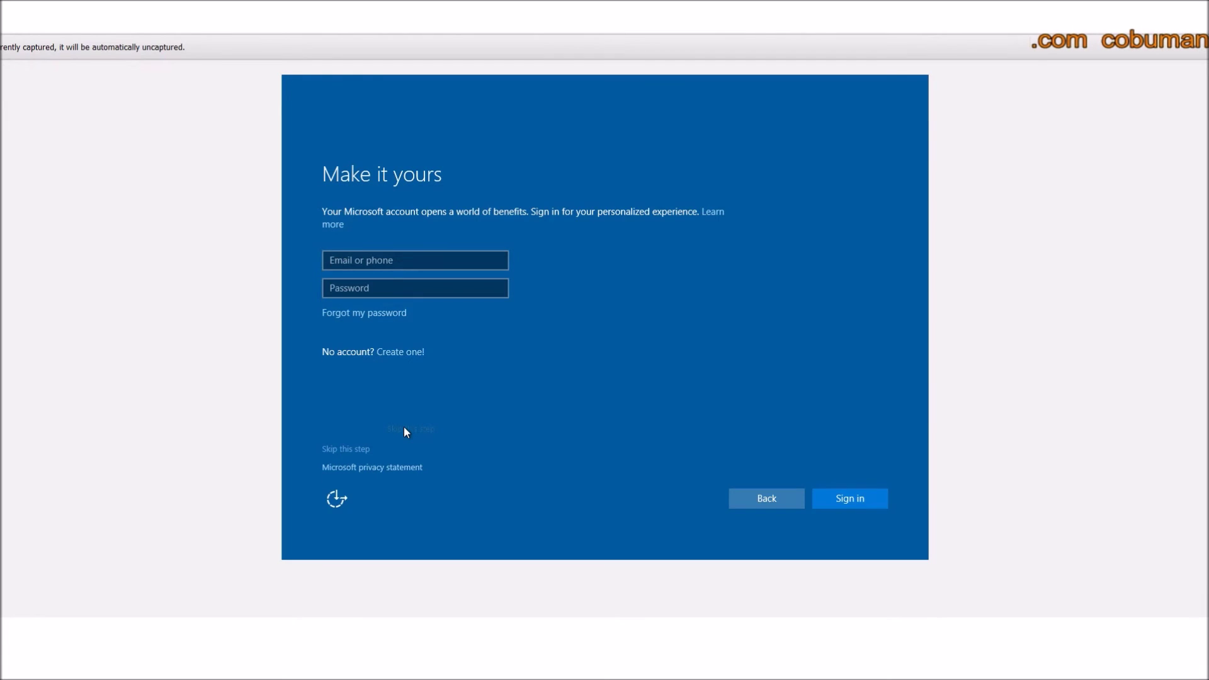
left_click(352, 450)
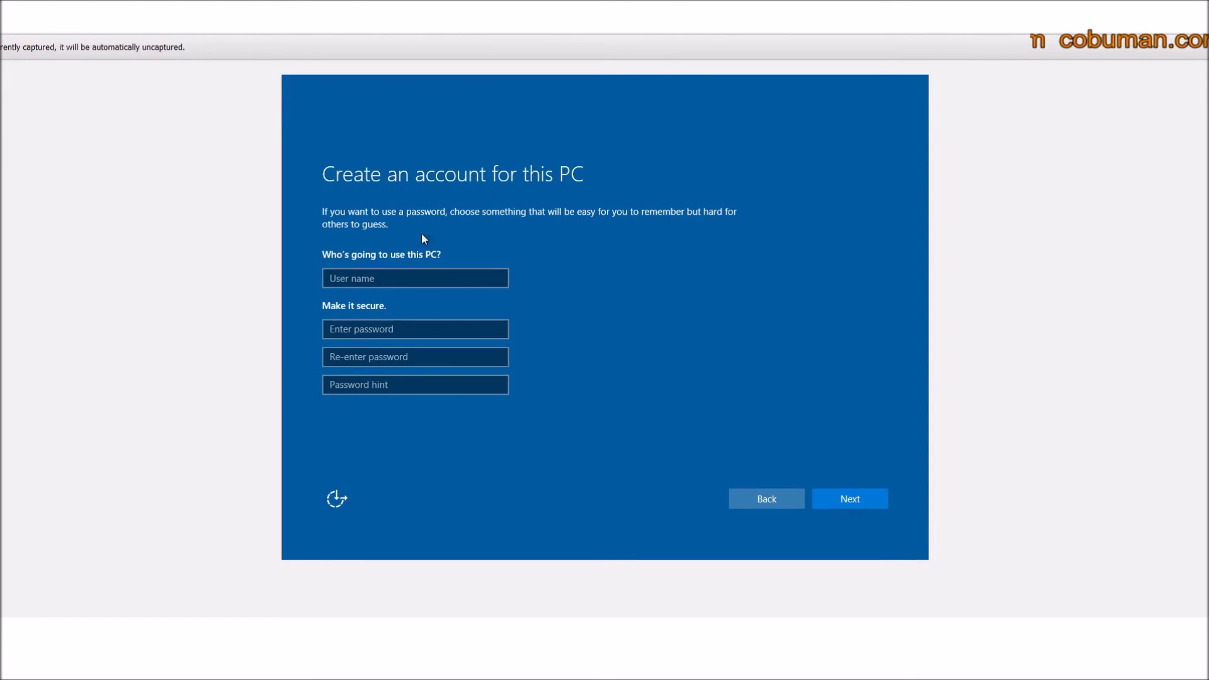
Enter the new local account's user name.
left_click(403, 275)
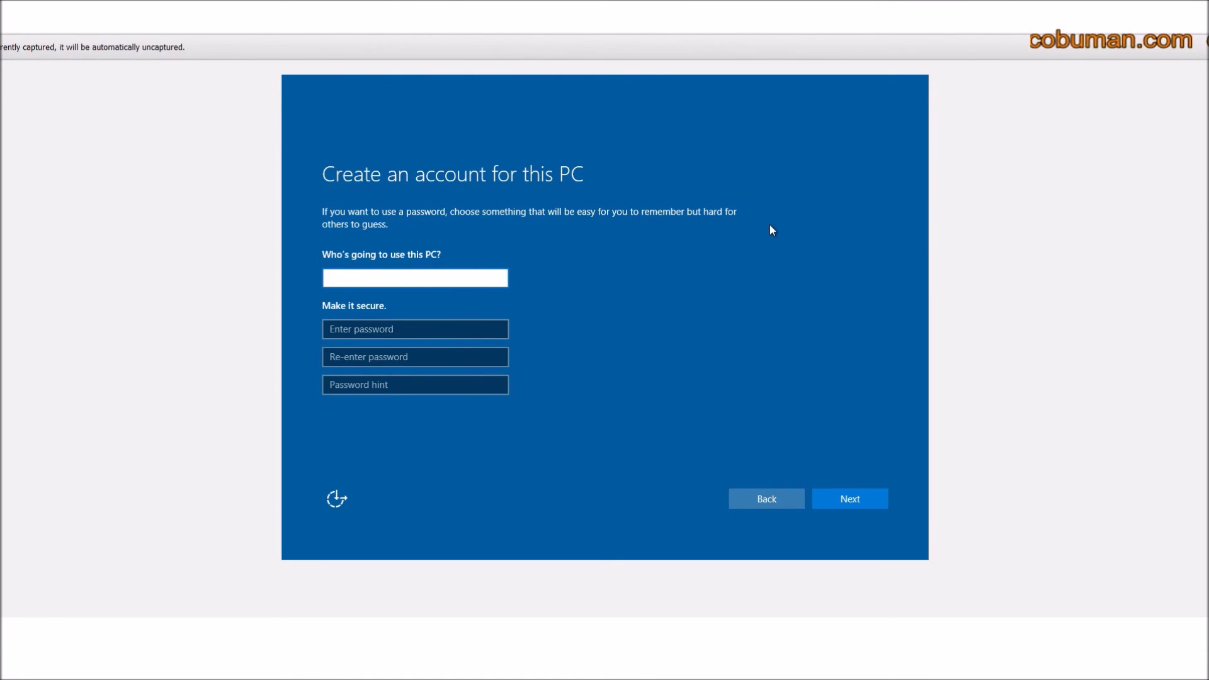
type("cobuman")
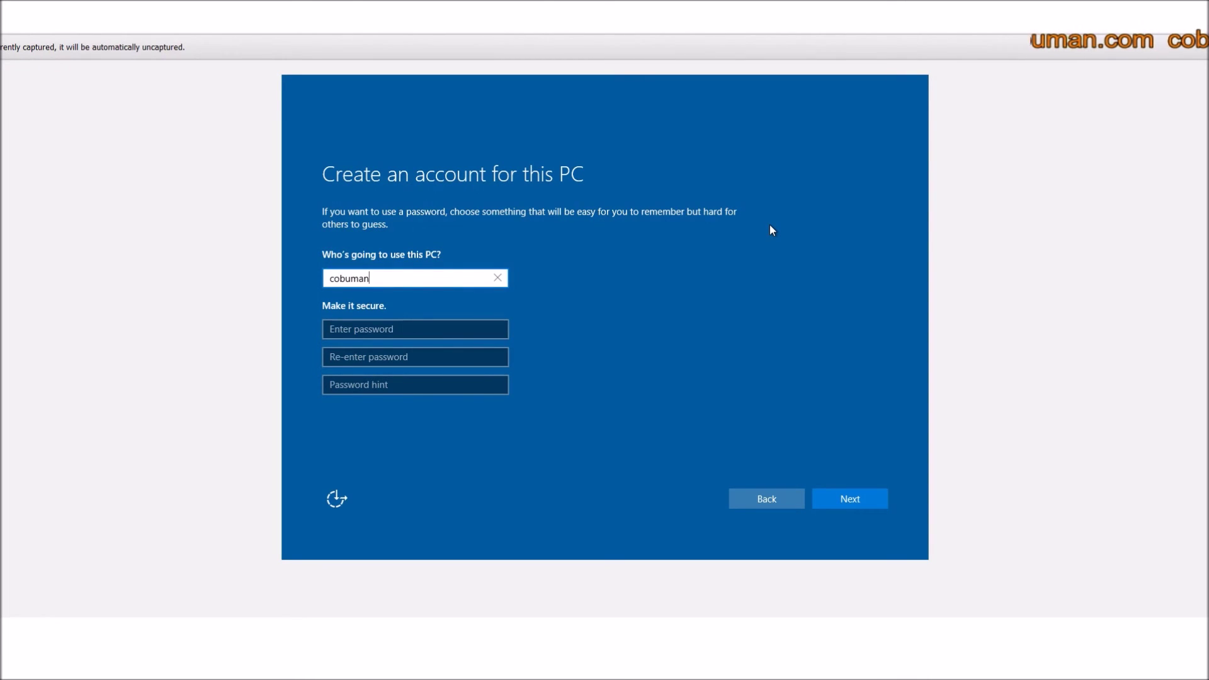
Enter the account password and re-enter it to confirm.
left_click(411, 330)
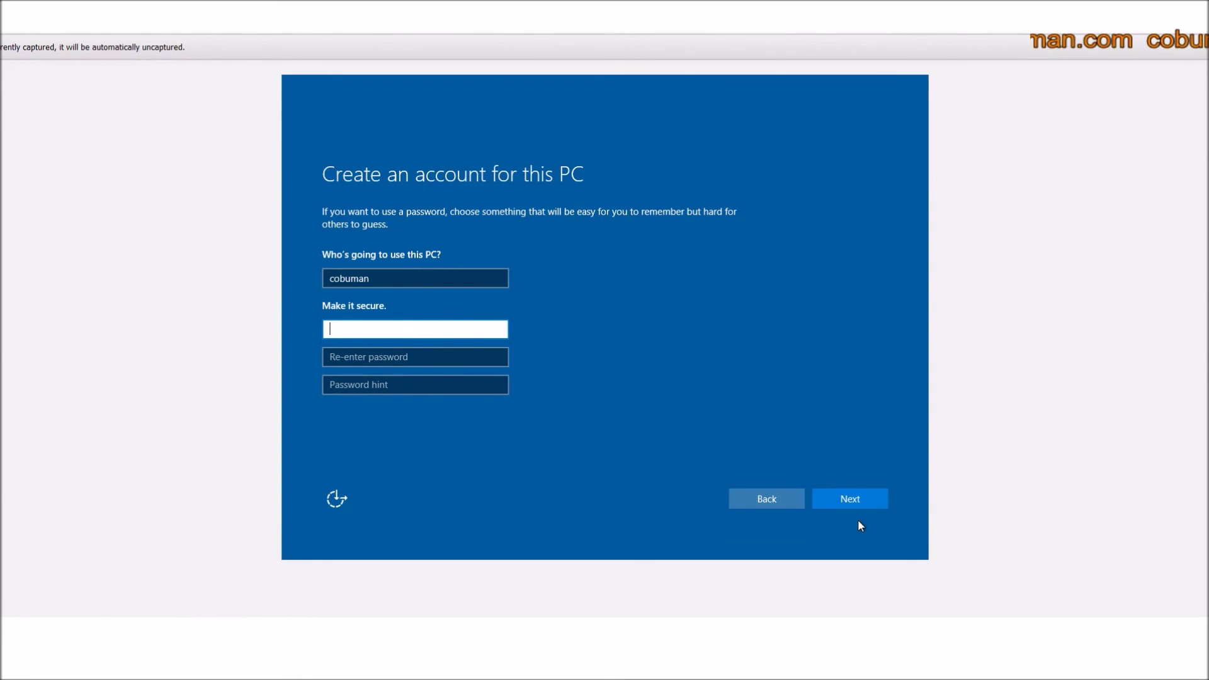
type("abcd")
key("BackSpace")
key("BackSpace")
key("BackSpace")
key("BackSpace")
type("•••••••••")
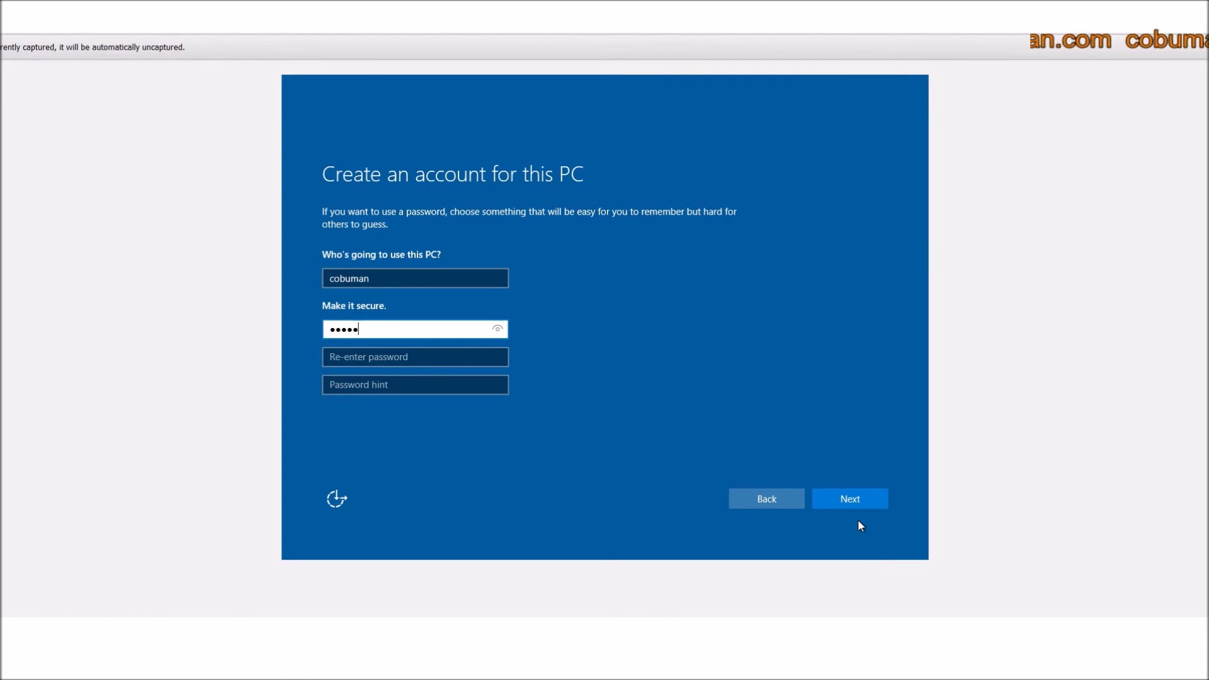
key("Tab")
type("•••••••••")
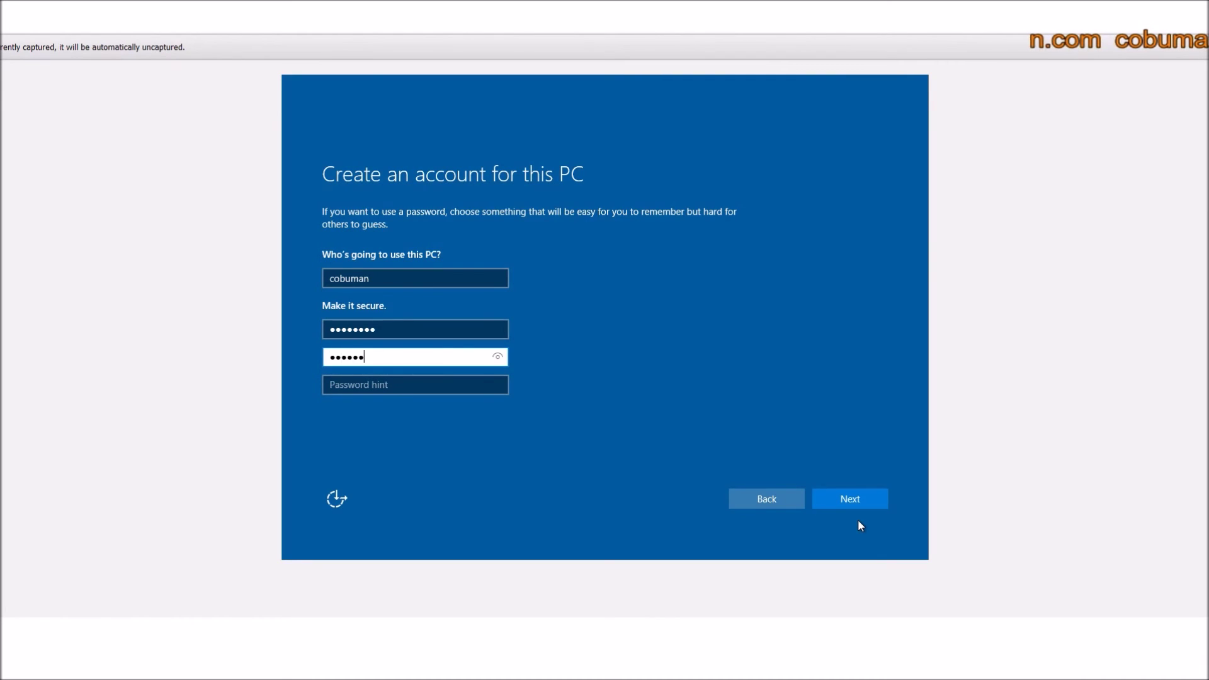
key("Tab")
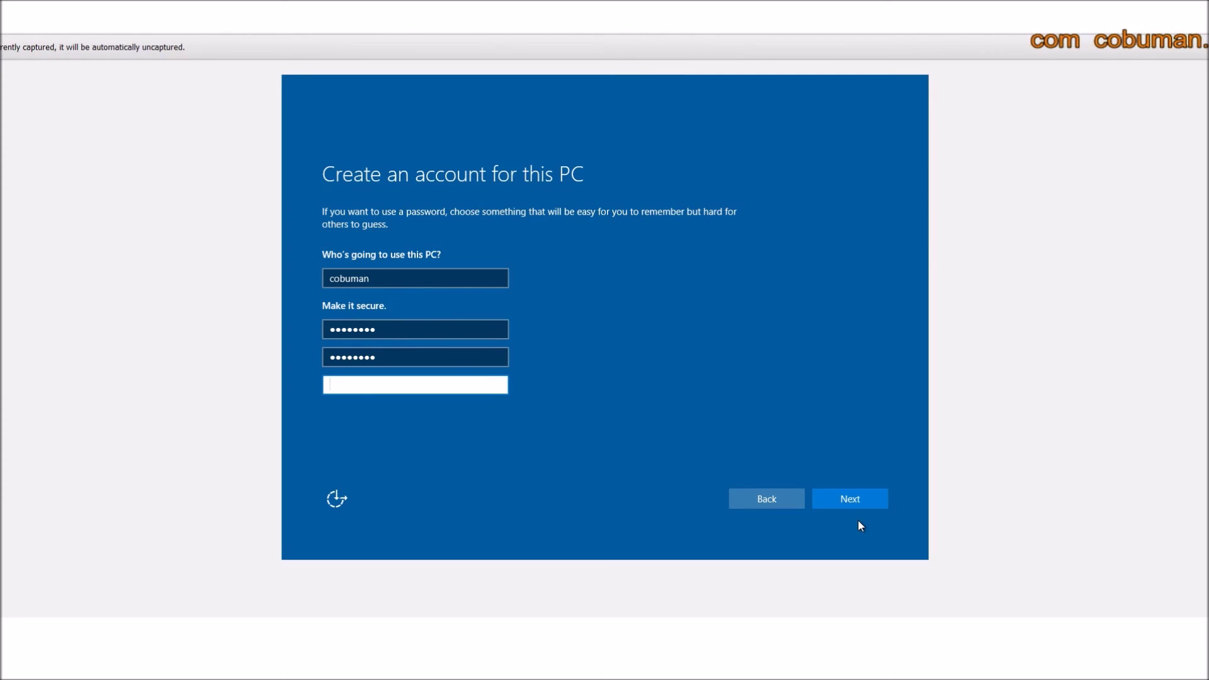
Set the password hint to 'pass word' and submit the account details.
type("pass word")
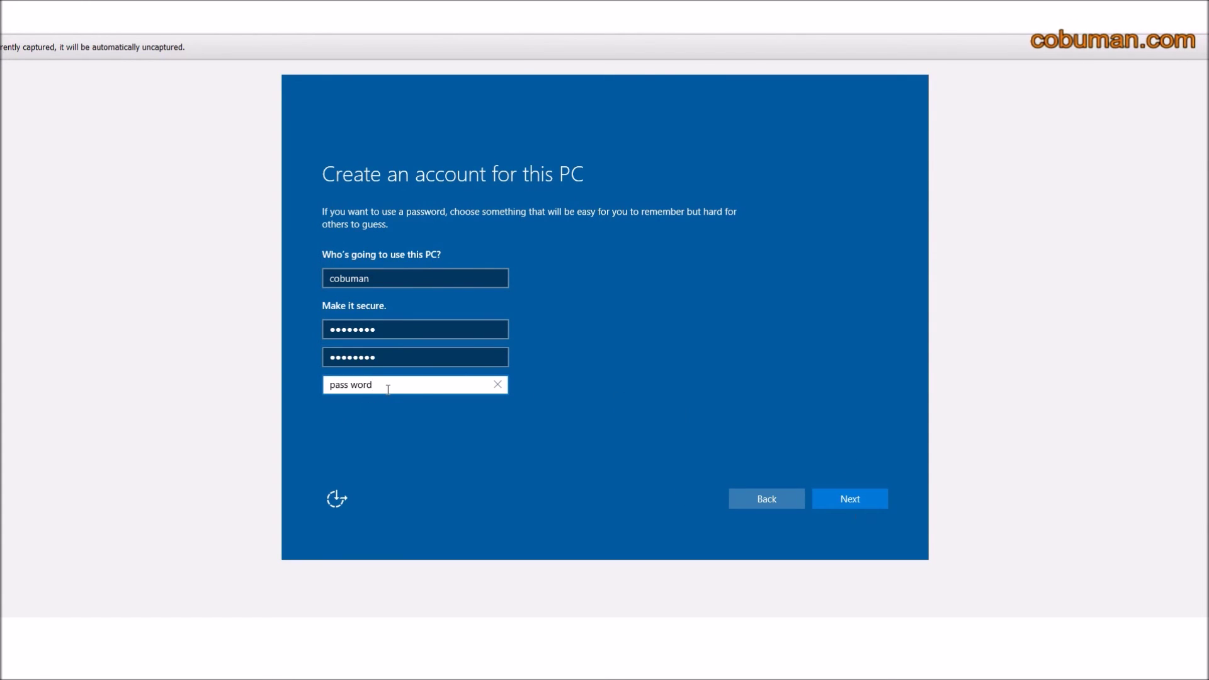
left_click_drag(387, 386, 320, 381)
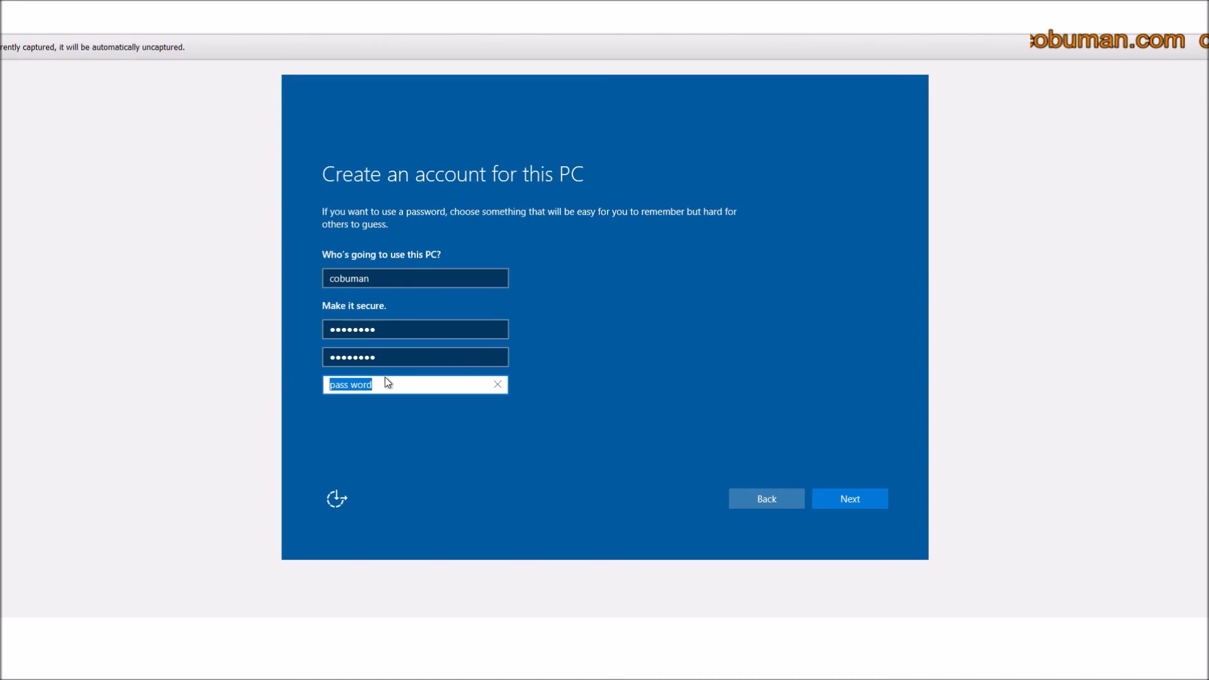
left_click(856, 501)
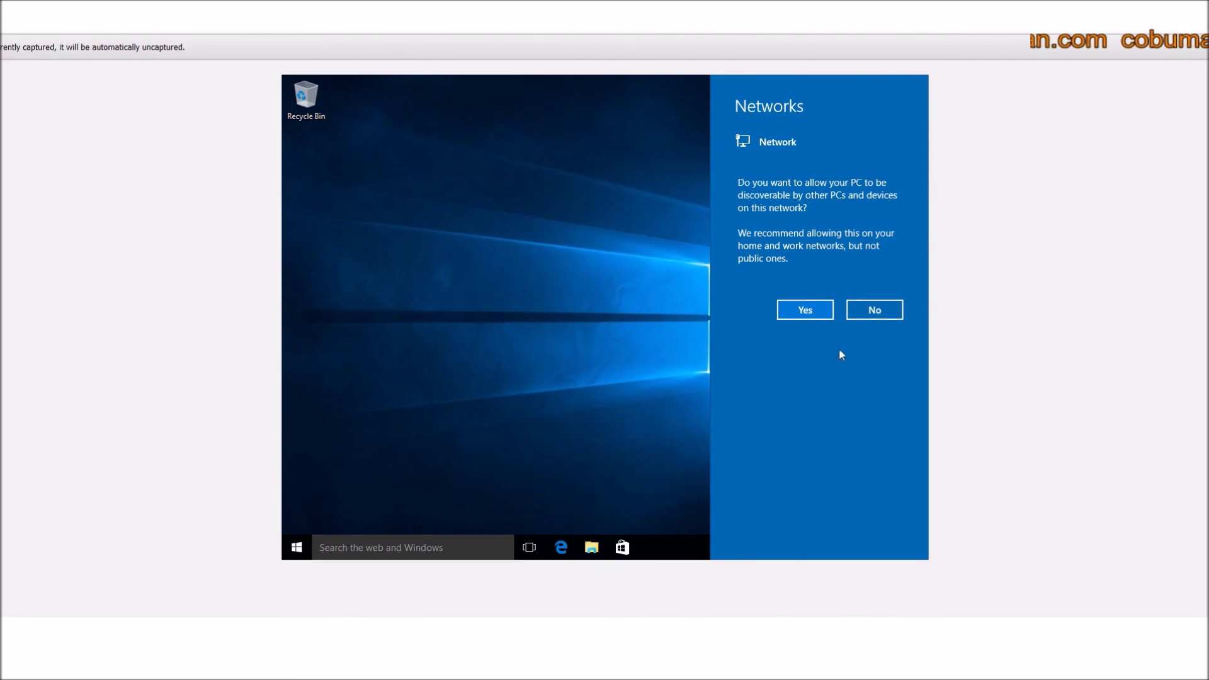
Answer Yes to make the PC discoverable on the network.
left_click(805, 314)
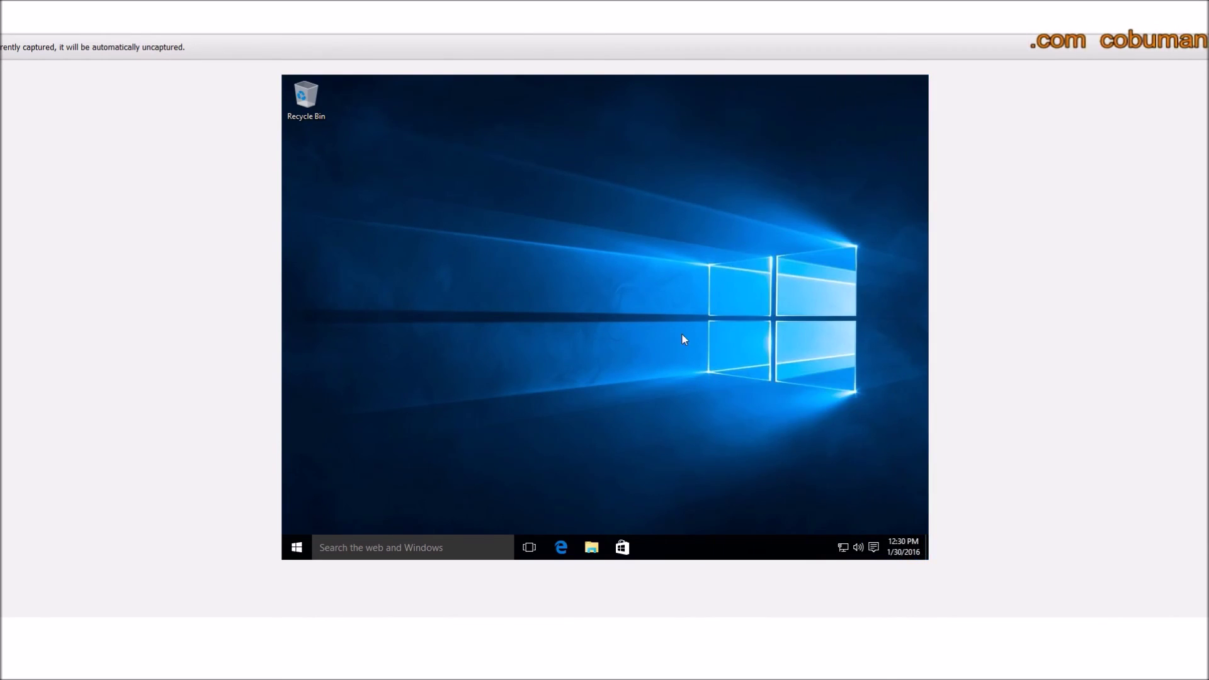